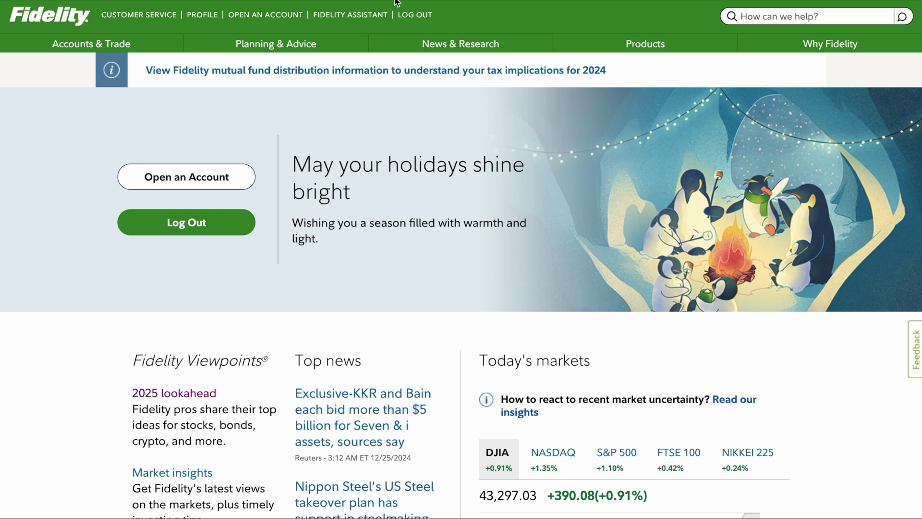
- Go to the Watchlist page from the News & Research menu
click(449, 44)
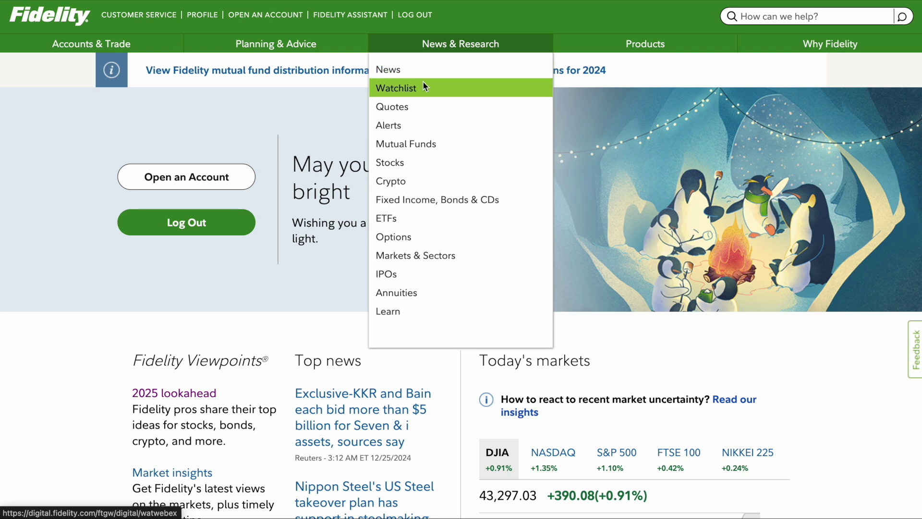
click(399, 91)
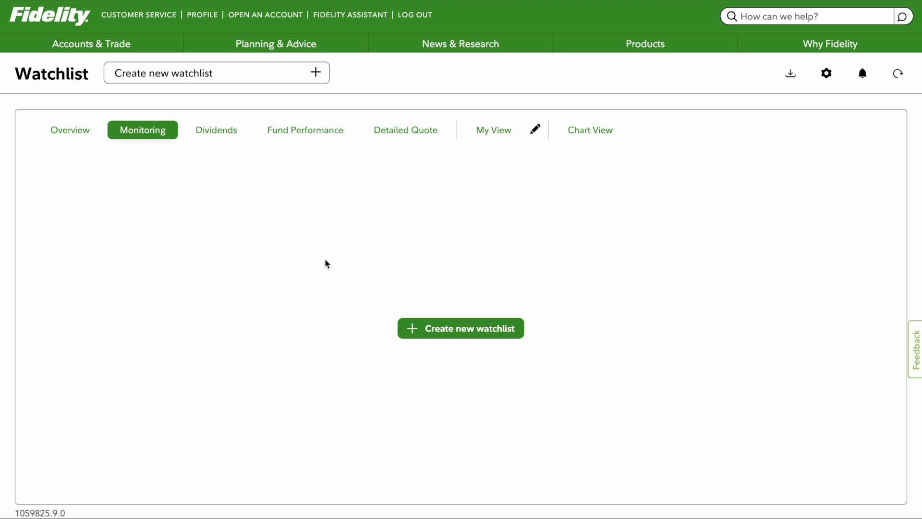
click(413, 335)
- Create an empty watchlist named 'Watchlist'
click(354, 257)
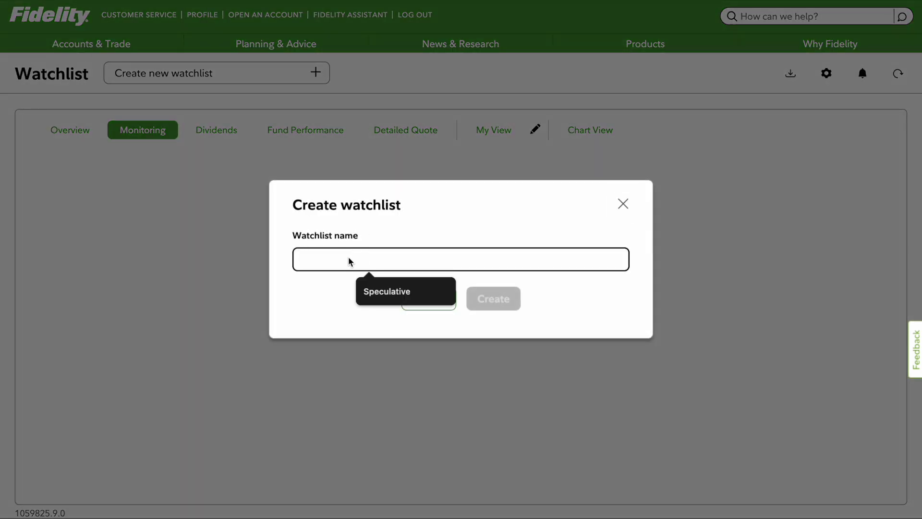
text(Watchlist)
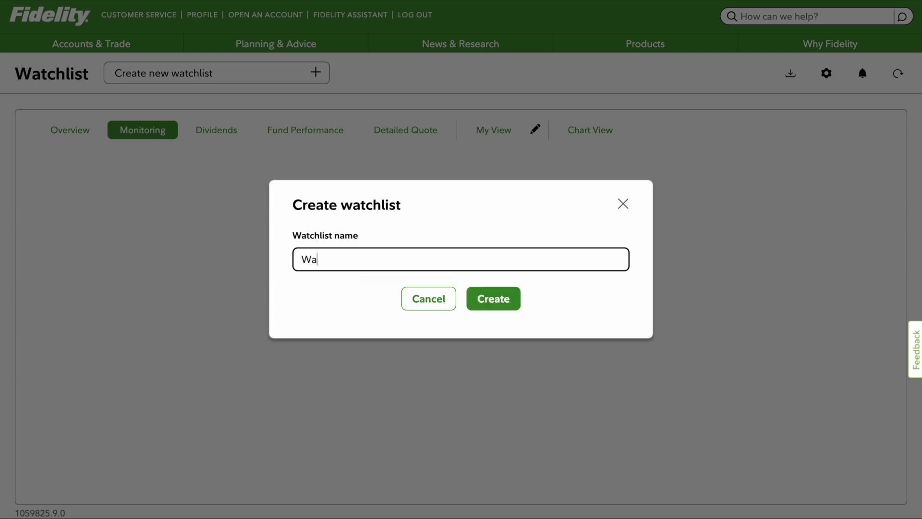
click(490, 303)
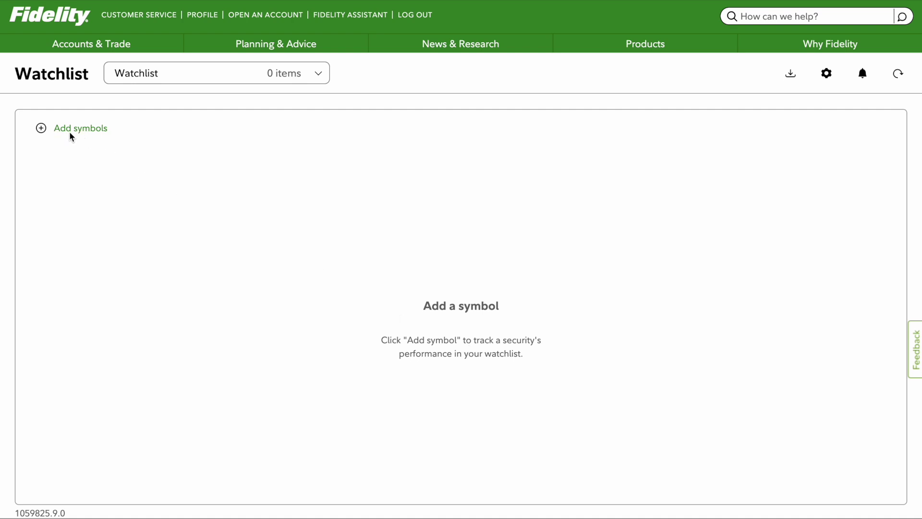
click(41, 129)
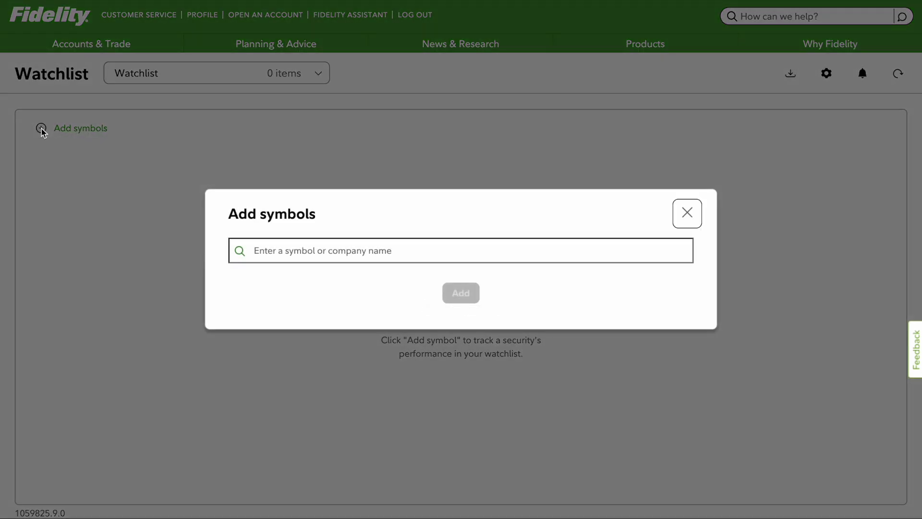
- Add TSLA, NVDA, AAPL, AVGO (Broadcom) and LCID (Lucid) to the watchlist
click(292, 247)
text(TSLA)
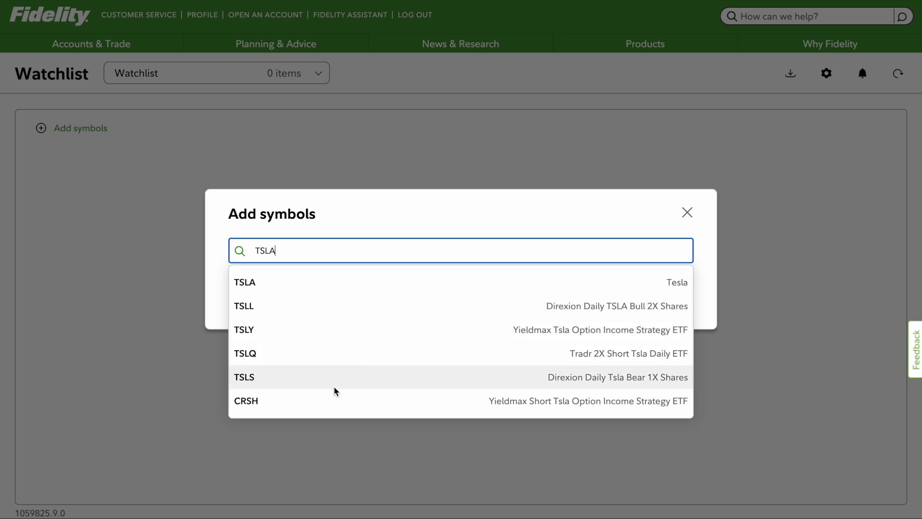
click(259, 288)
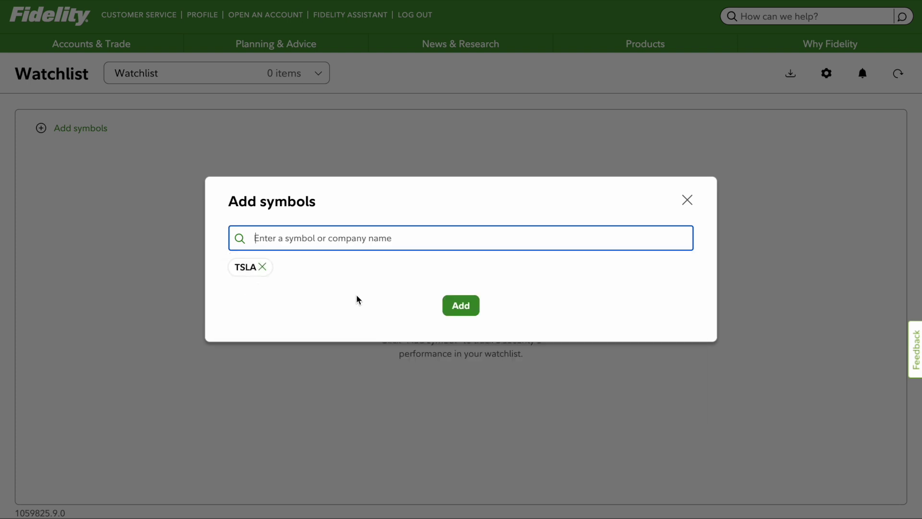
text(NVDA)
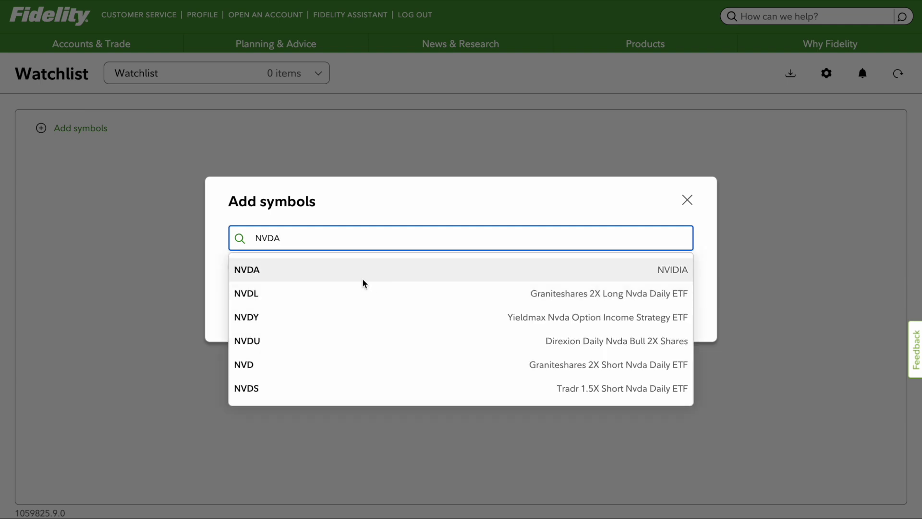
click(364, 283)
text(AA)
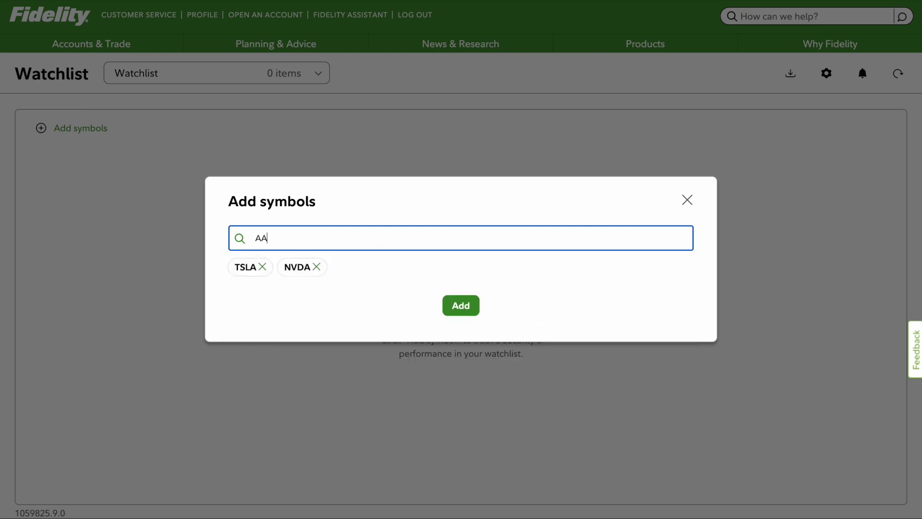
text(PL)
click(342, 278)
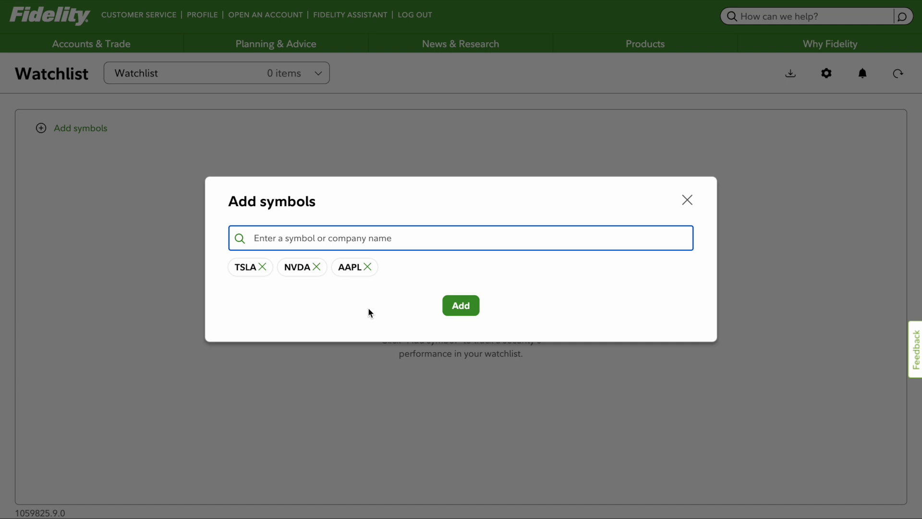
text(BROAD)
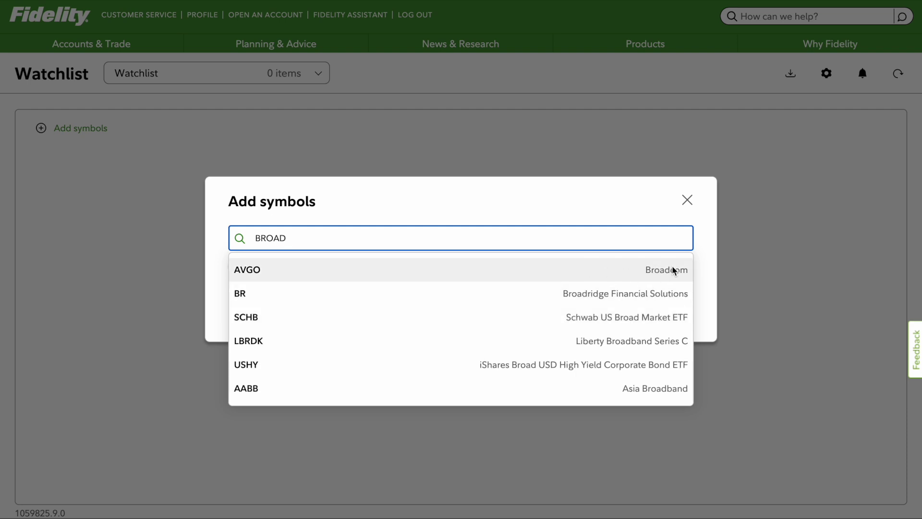
click(259, 274)
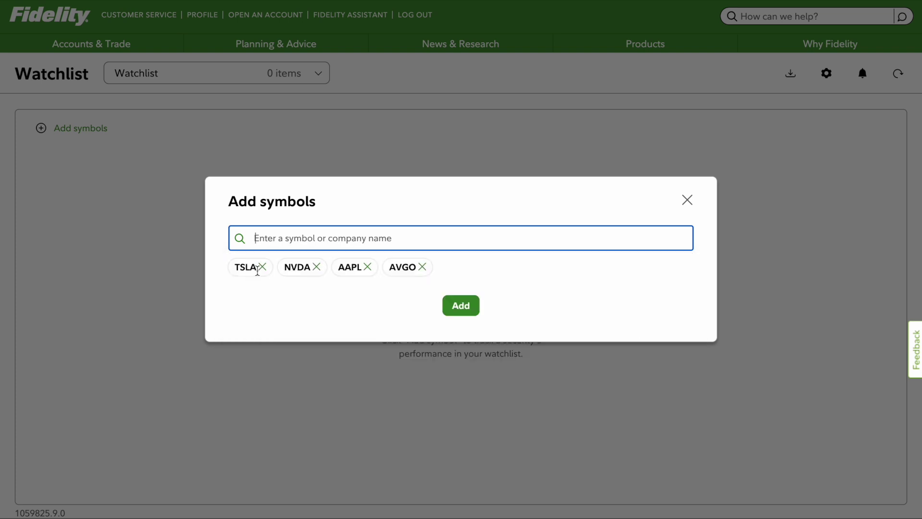
text(LUC)
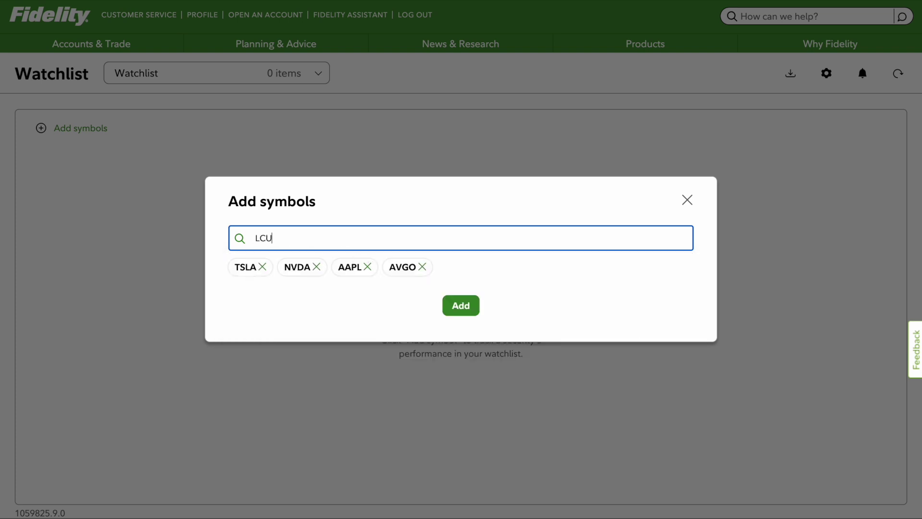
text(ID)
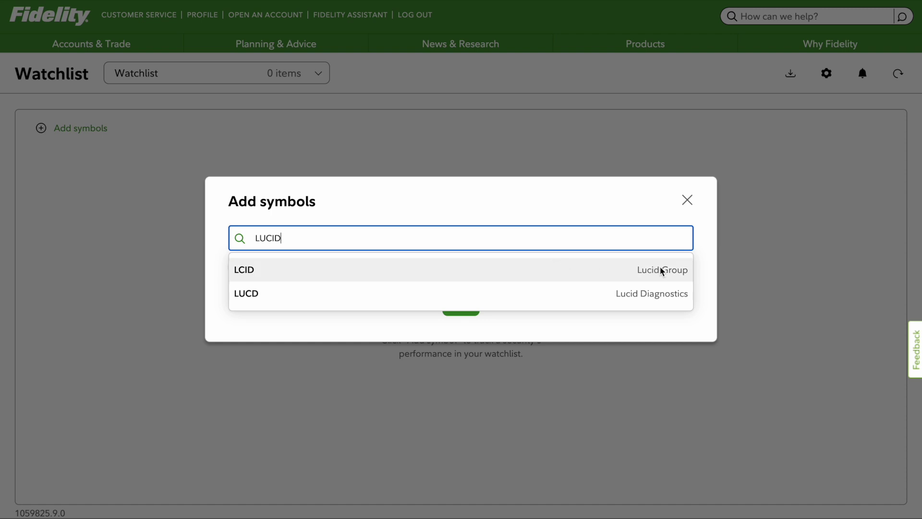
click(641, 273)
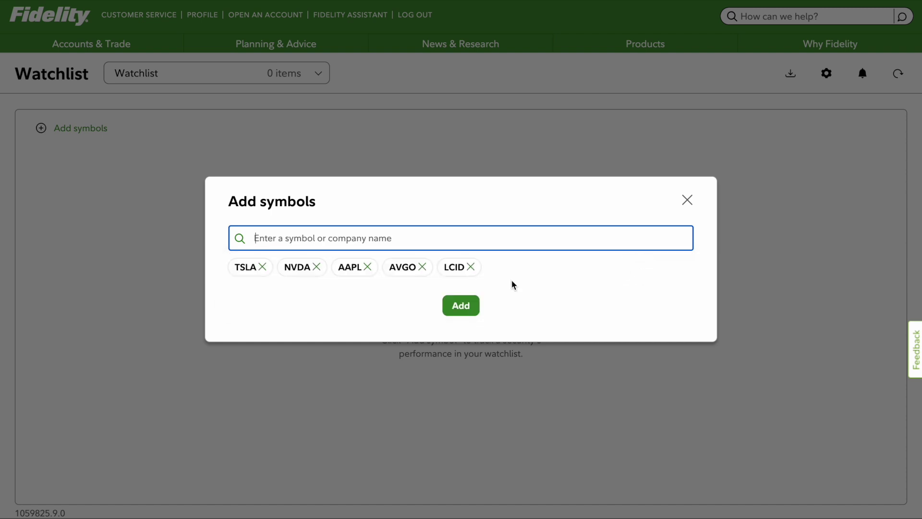
click(467, 307)
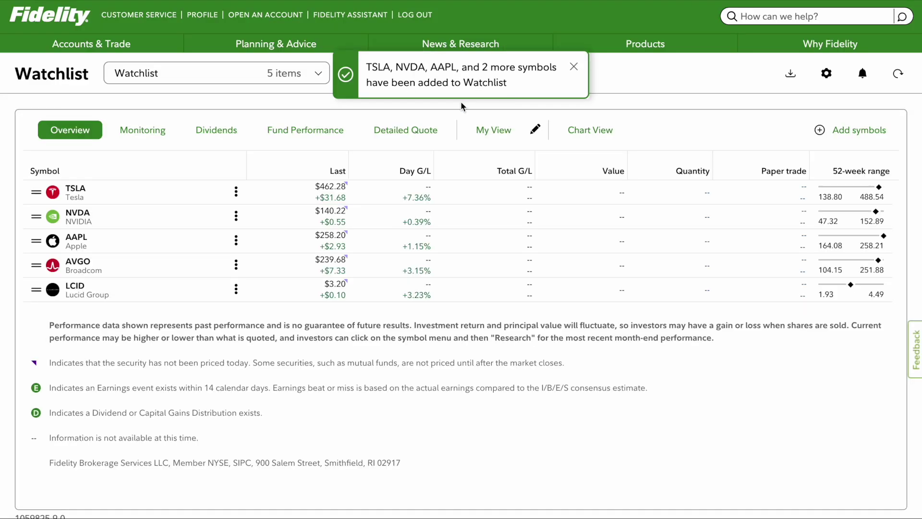
click(177, 152)
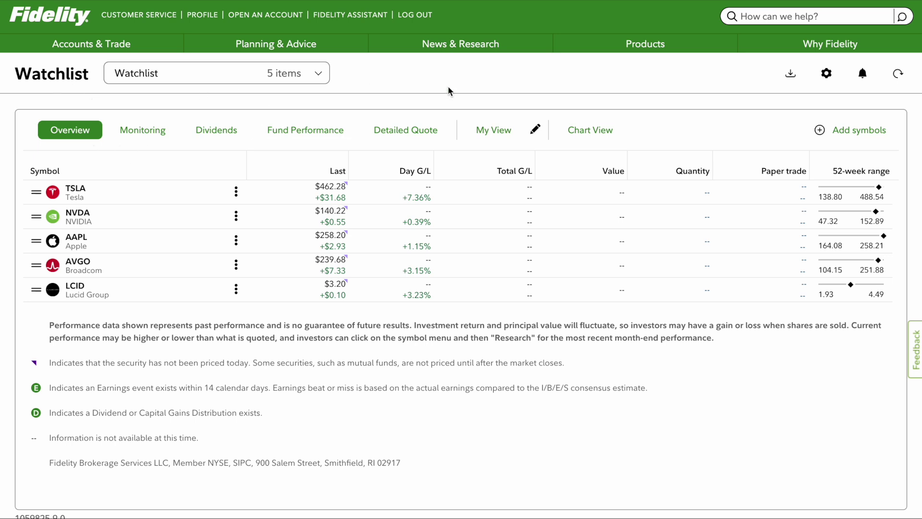
click(83, 130)
- Switch to the Monitoring view and check day ranges, e.g. AAPL 255.29–258.21
click(159, 139)
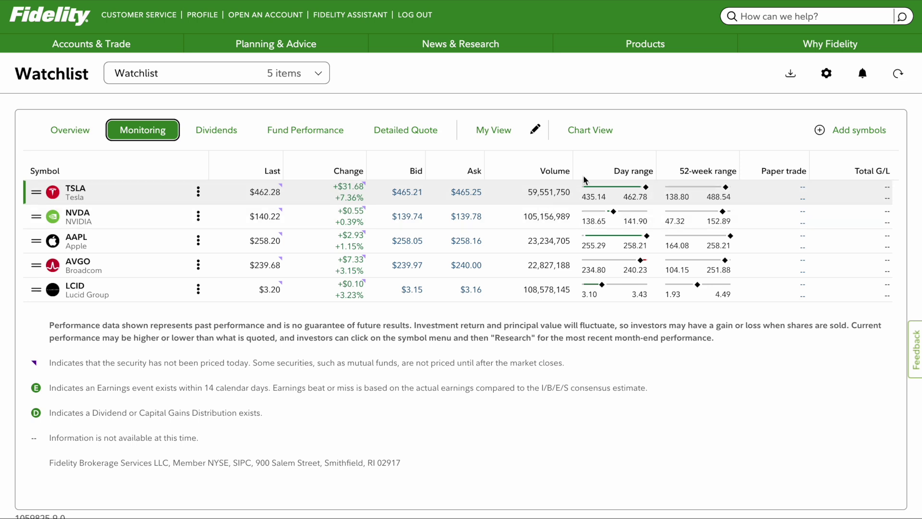
mouse_move(616, 188)
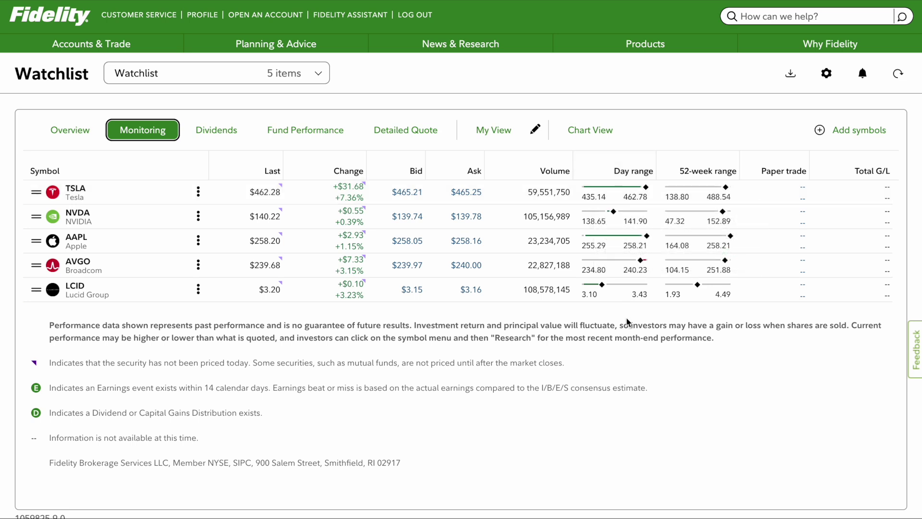
mouse_move(598, 300)
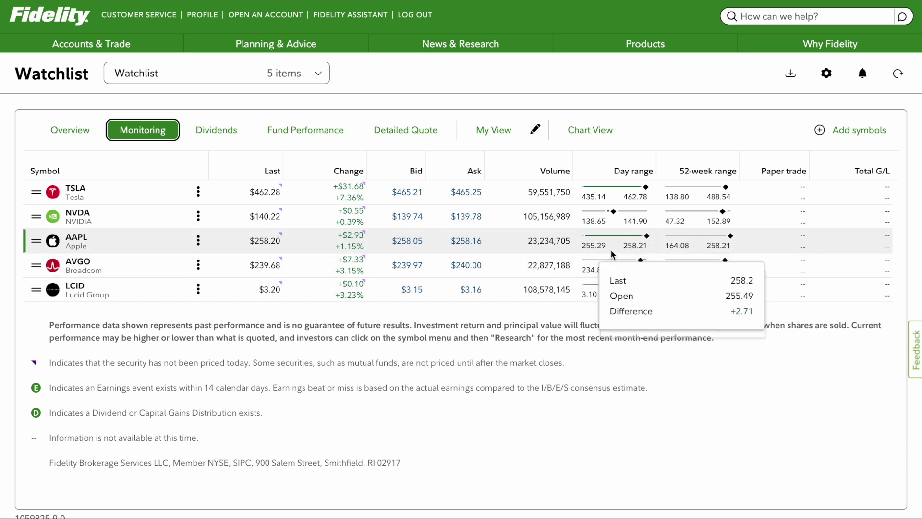
- Review the Dividends view, then the Fund Performance view showing no mutual funds
click(229, 137)
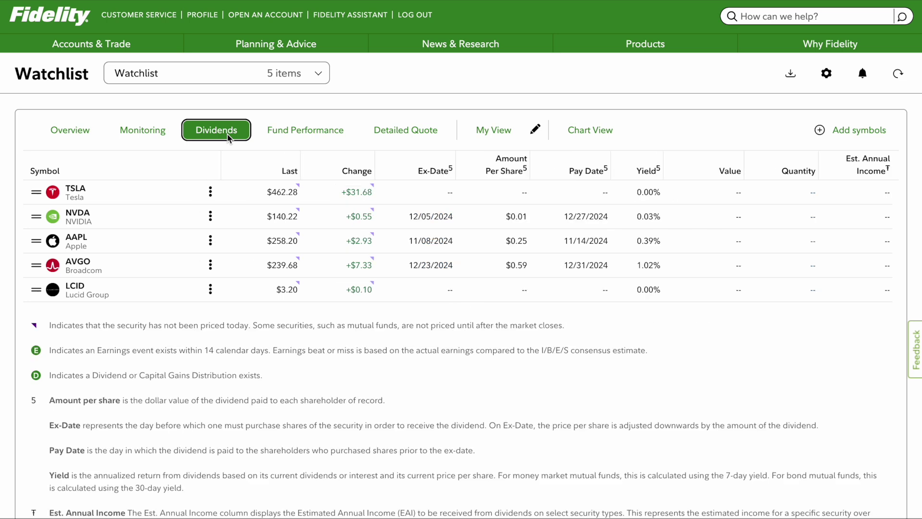
click(433, 169)
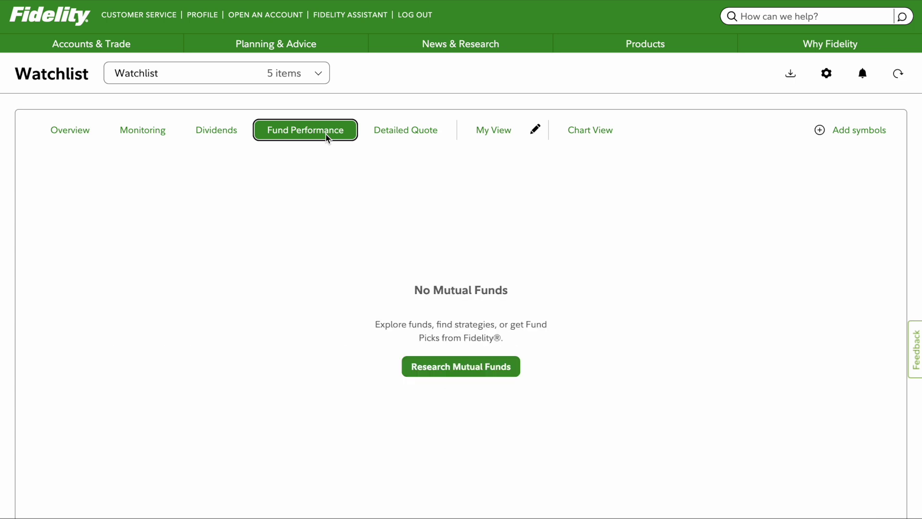
click(820, 130)
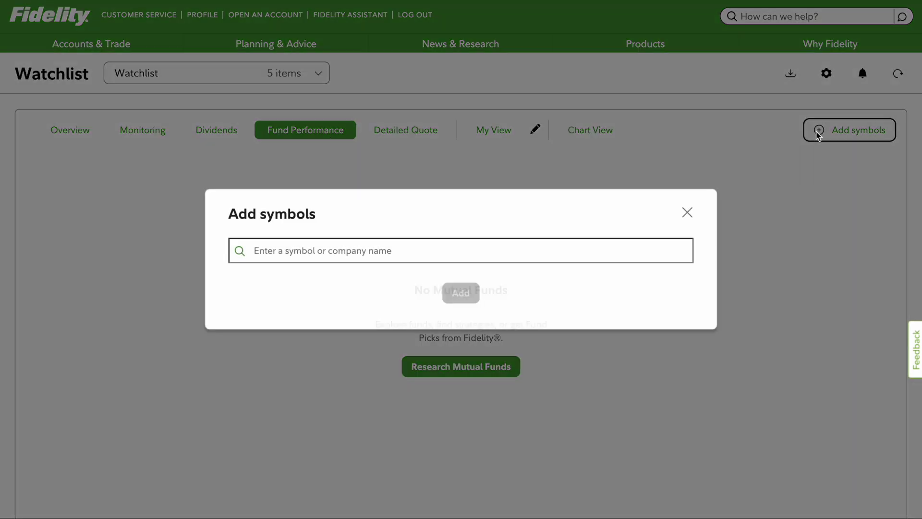
- Add FSPGX (Fidelity Large Cap Growth Index Fund) and view all six items' Overview
click(408, 251)
text(FSPGX)
click(249, 286)
click(455, 306)
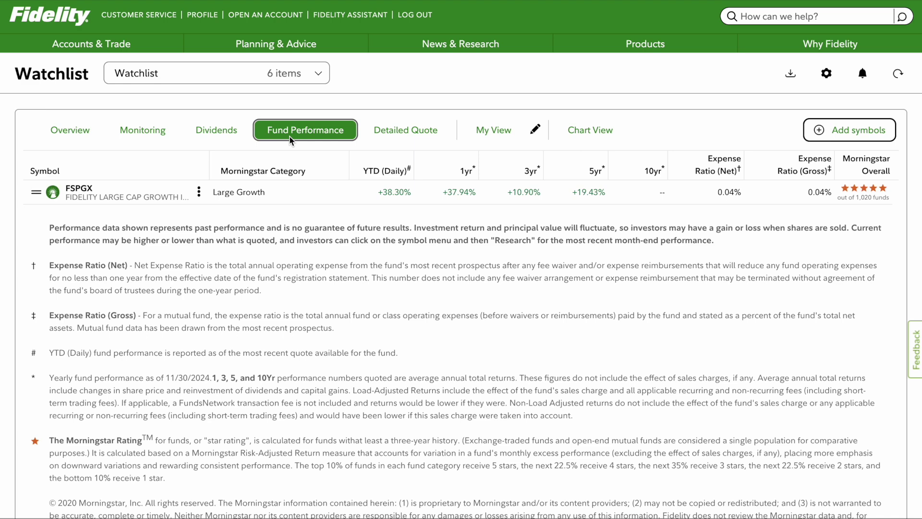
click(83, 135)
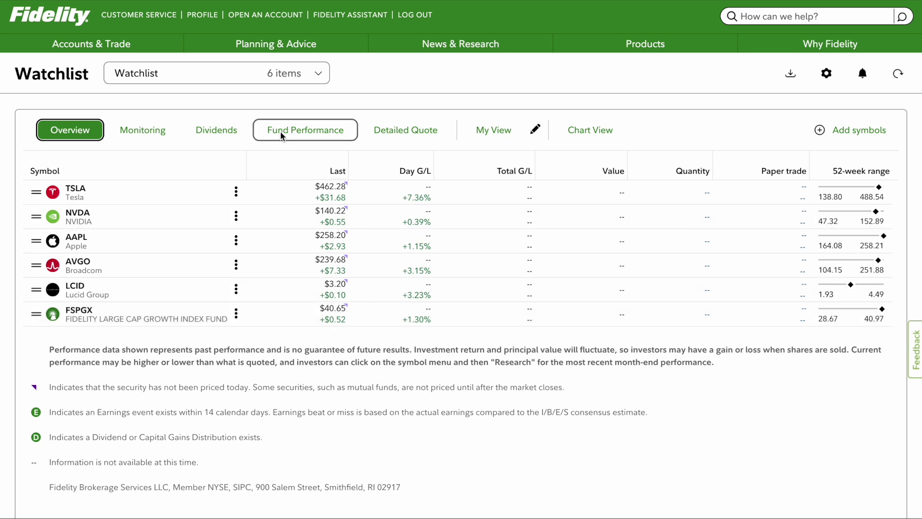
- Review FSPGX under Fund Performance, then switch to the Detailed Quote view
click(305, 137)
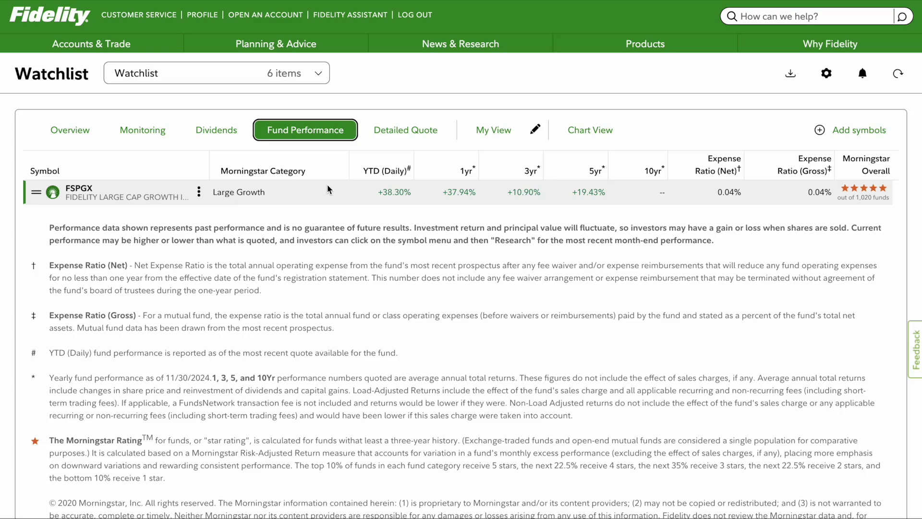
click(394, 136)
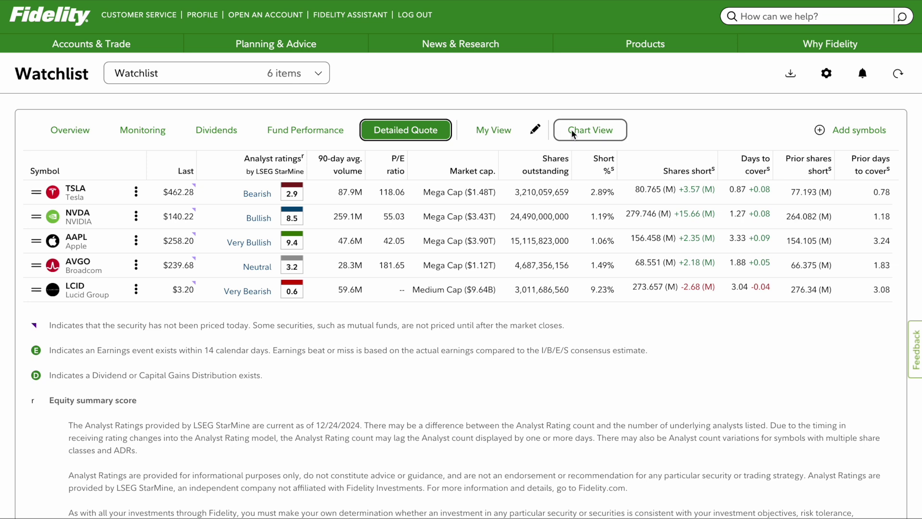
click(136, 193)
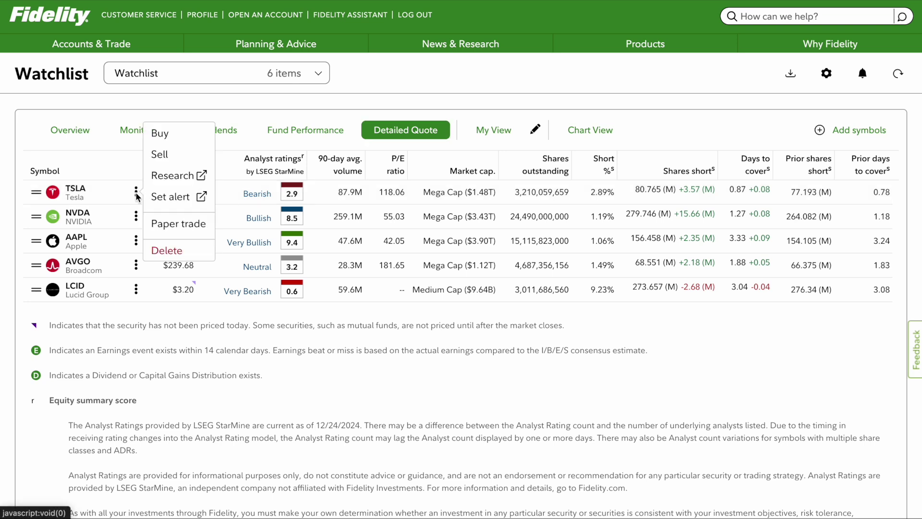
- Try Set alert on the TSLA and NVDA rows, then open NVDA's Research page
click(167, 194)
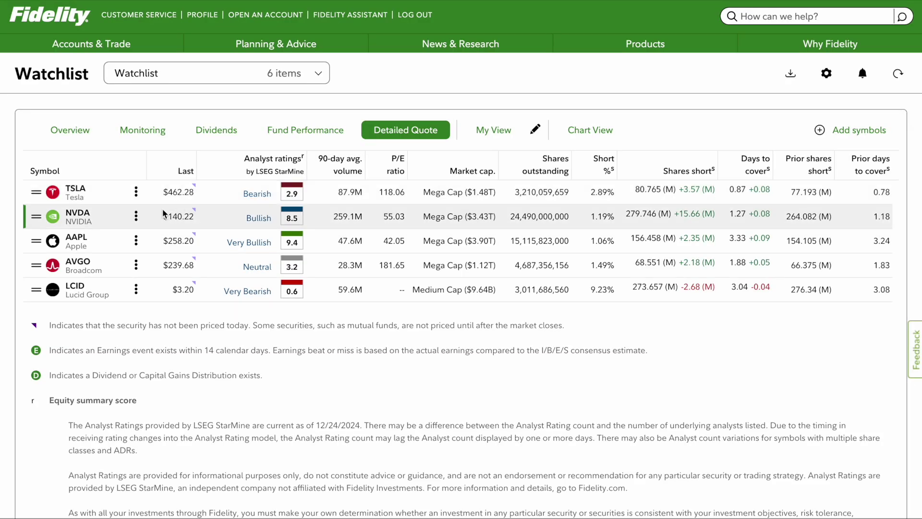
click(136, 217)
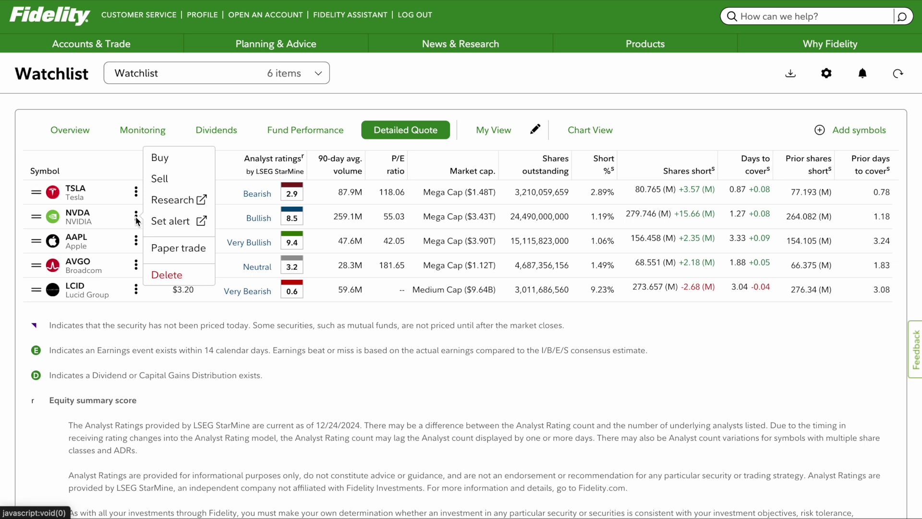
click(200, 222)
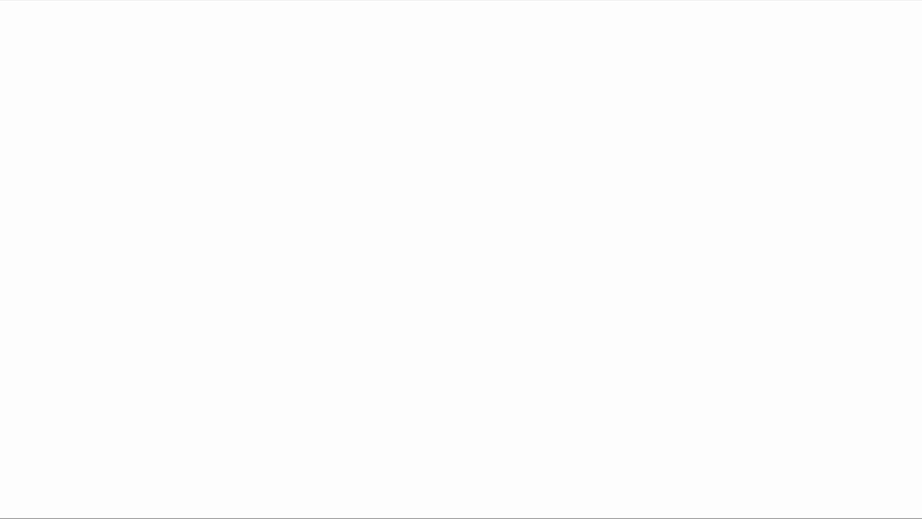
click(136, 220)
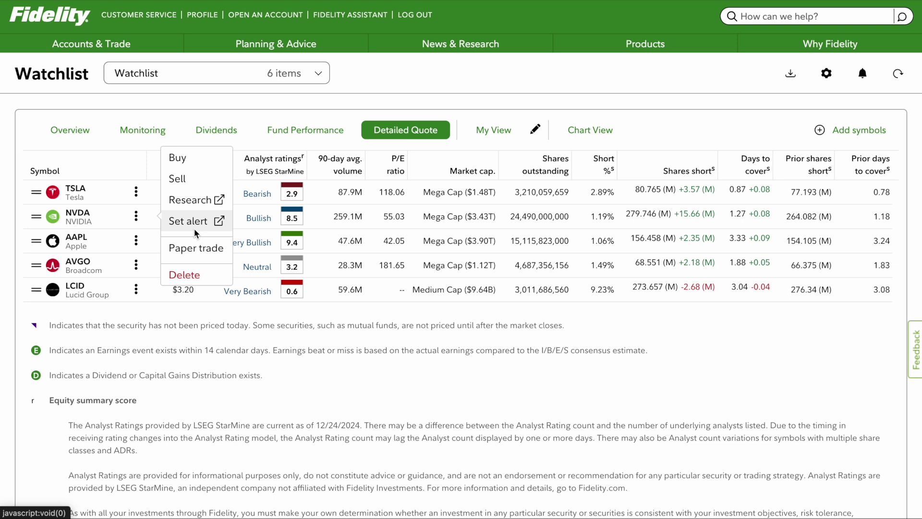
click(194, 203)
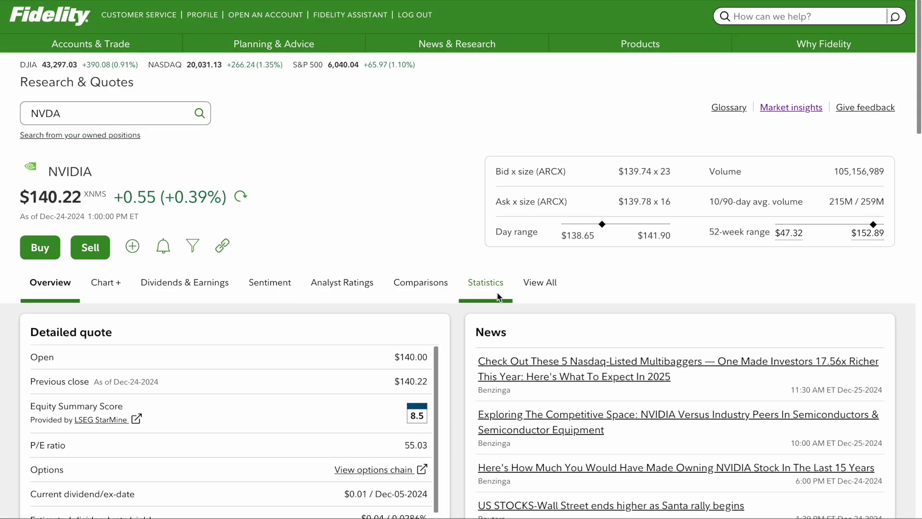
- Read through NVIDIA's Overview news, then view its Chart + candlestick chart
scroll(456, 355, down, 2)
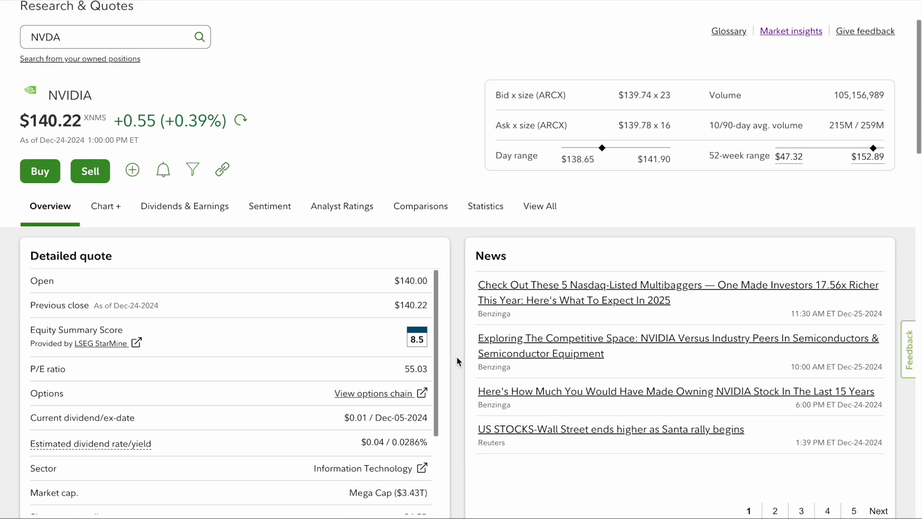
scroll(457, 359, down, 2)
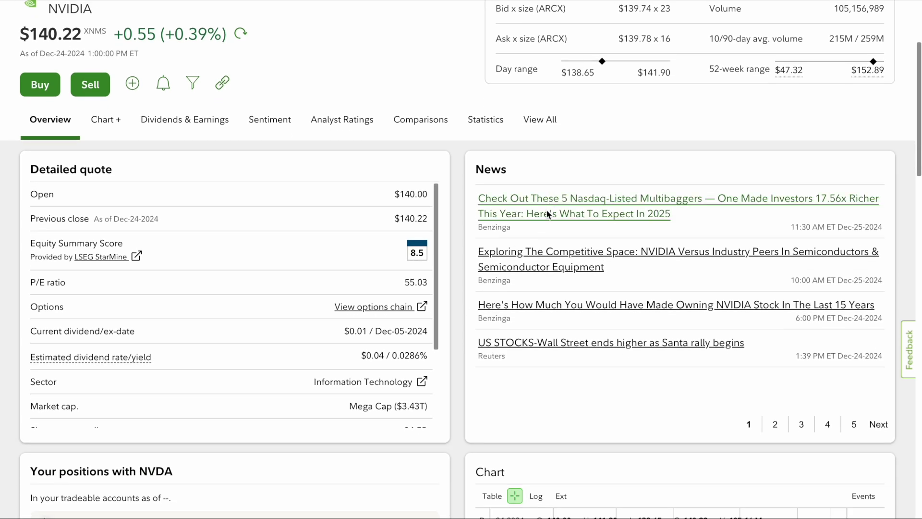
drag(512, 280, 469, 277)
drag(522, 320, 504, 387)
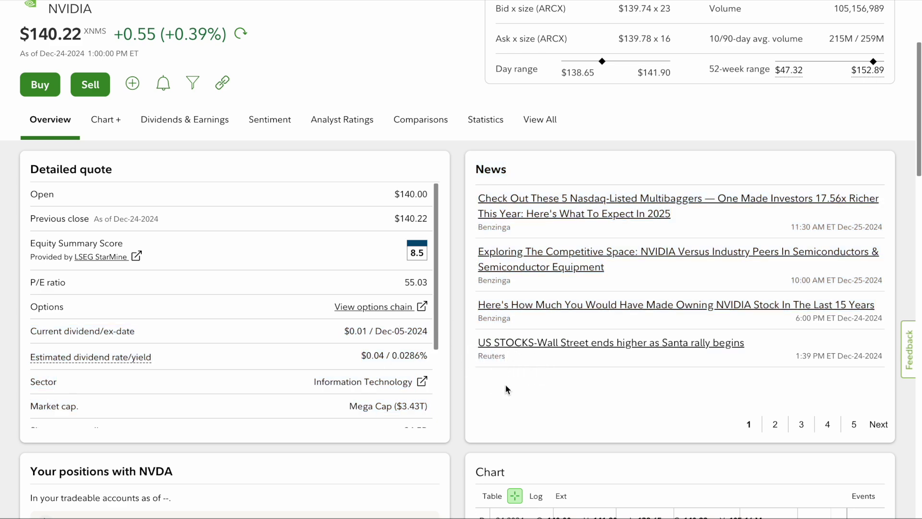
scroll(358, 251, up, 3)
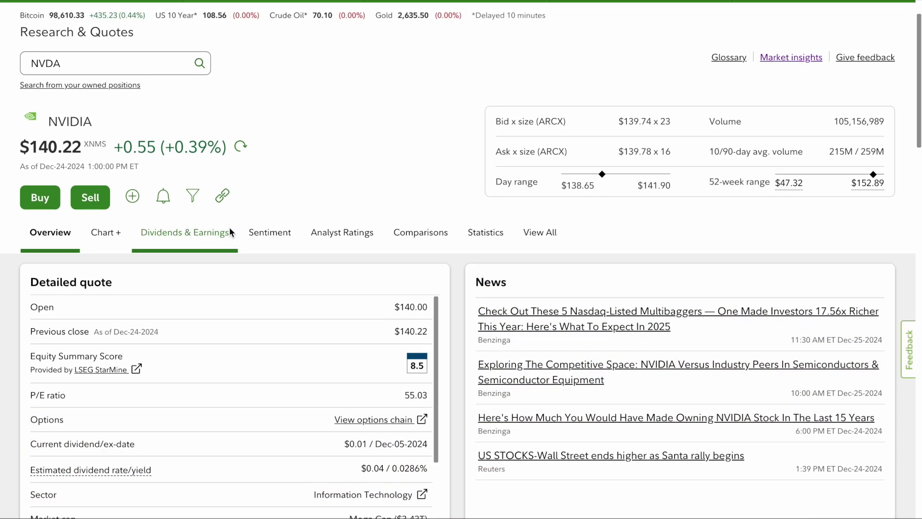
scroll(230, 230, down, 4)
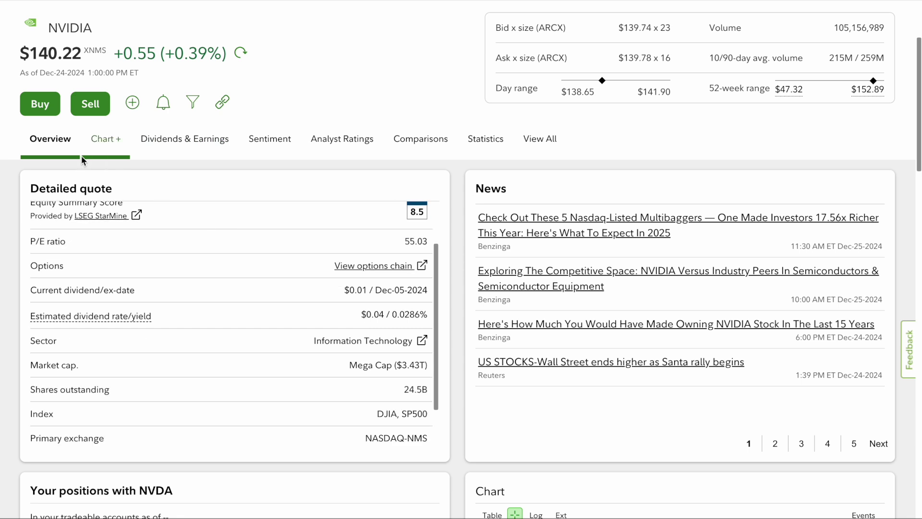
click(115, 140)
scroll(258, 235, down, 4)
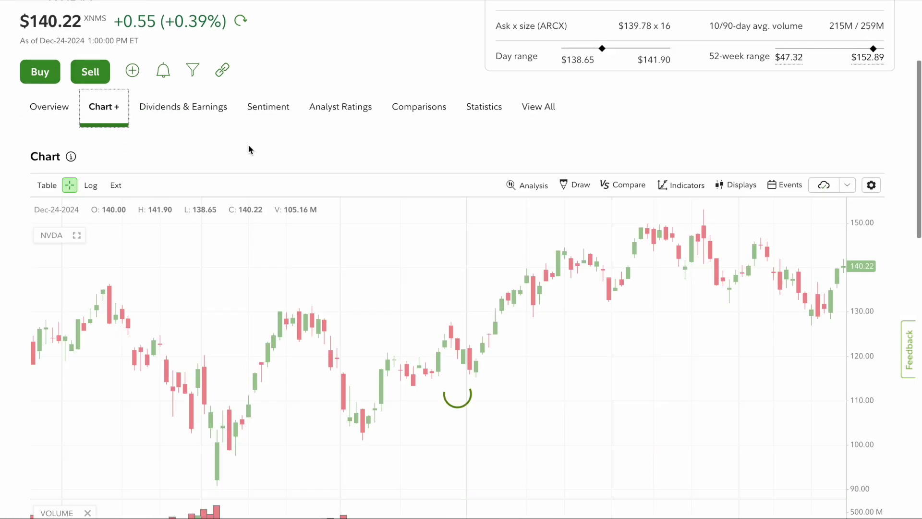
- Browse NVDA's Dividends & Earnings, Sentiment and Analyst Ratings, then open Comparisons
click(185, 103)
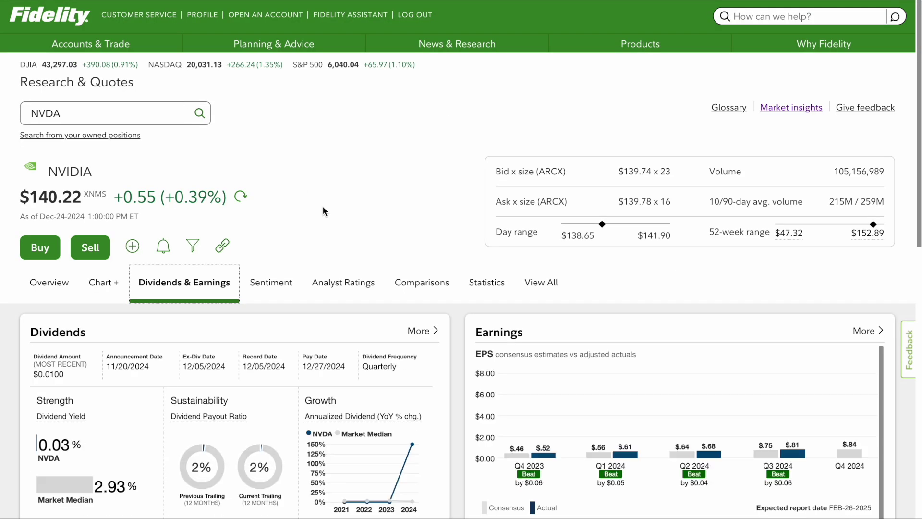
scroll(299, 240, down, 3)
scroll(299, 239, down, 1)
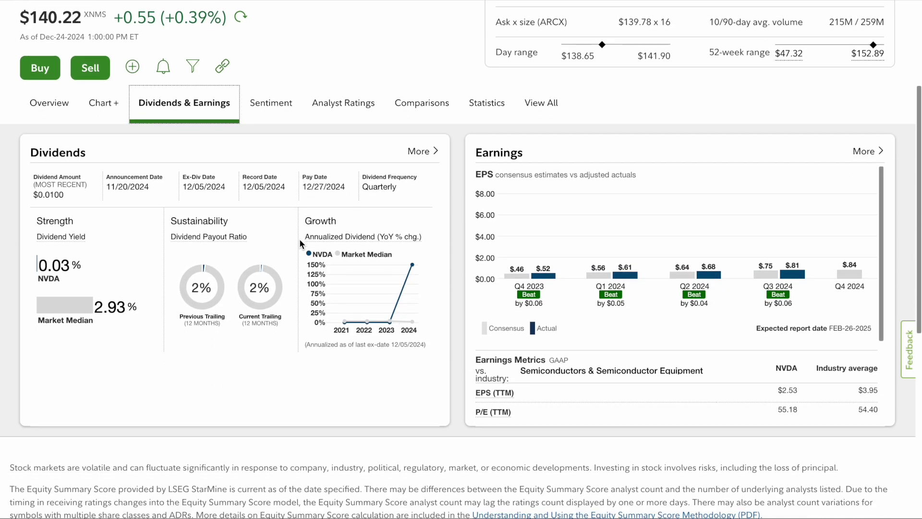
click(276, 97)
scroll(374, 219, down, 3)
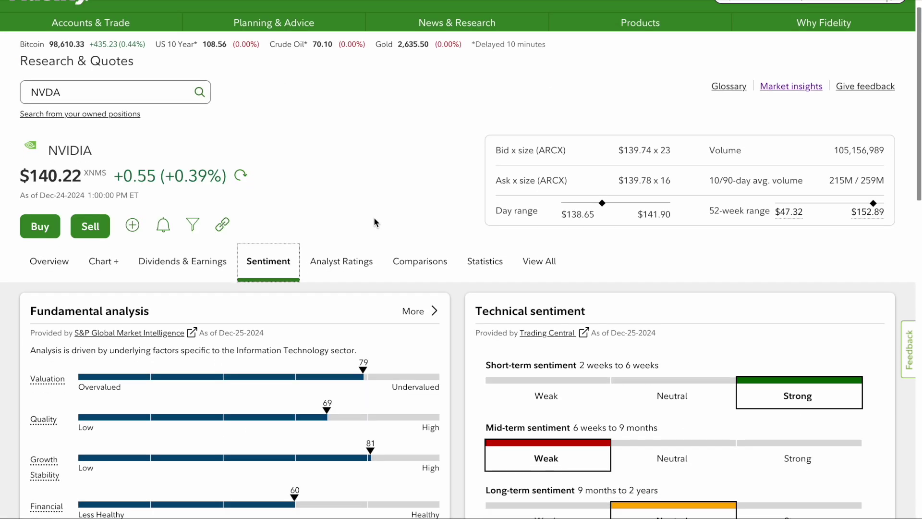
click(356, 149)
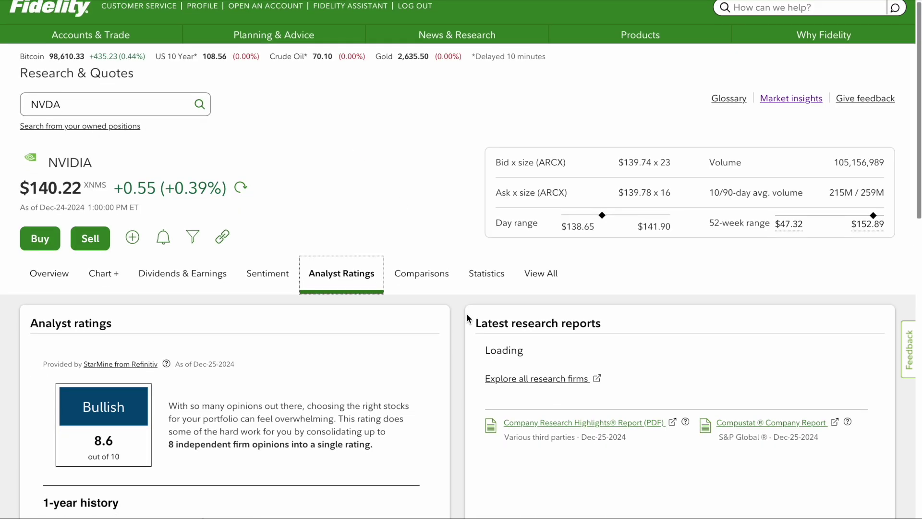
scroll(466, 313, down, 4)
click(427, 122)
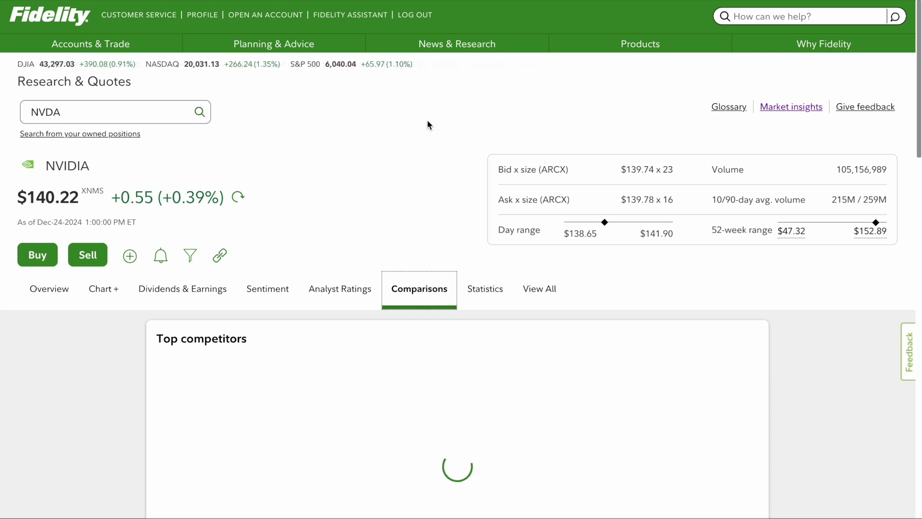
- Review NVIDIA's Top competitors (Intel, Qualcomm, AMD, AMBA), then open the Statistics tab
scroll(450, 326, down, 4)
drag(293, 162, 320, 165)
double_click(378, 164)
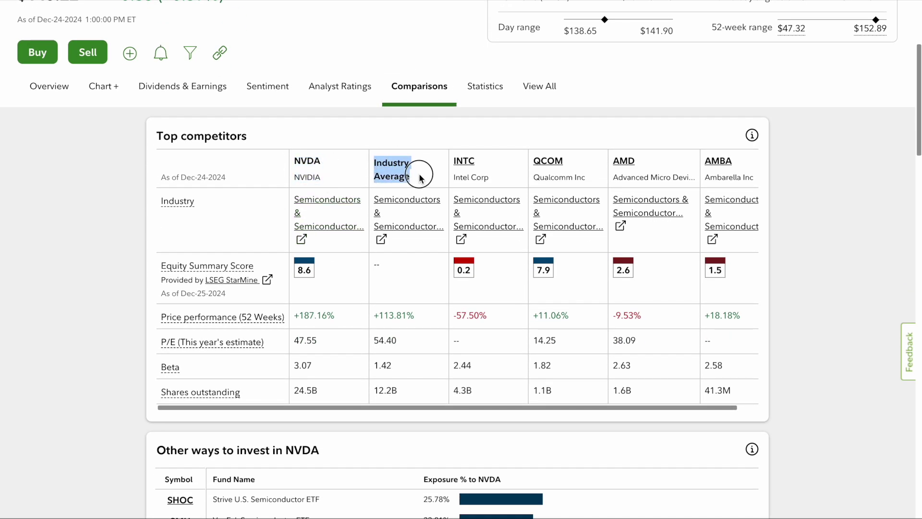
click(422, 180)
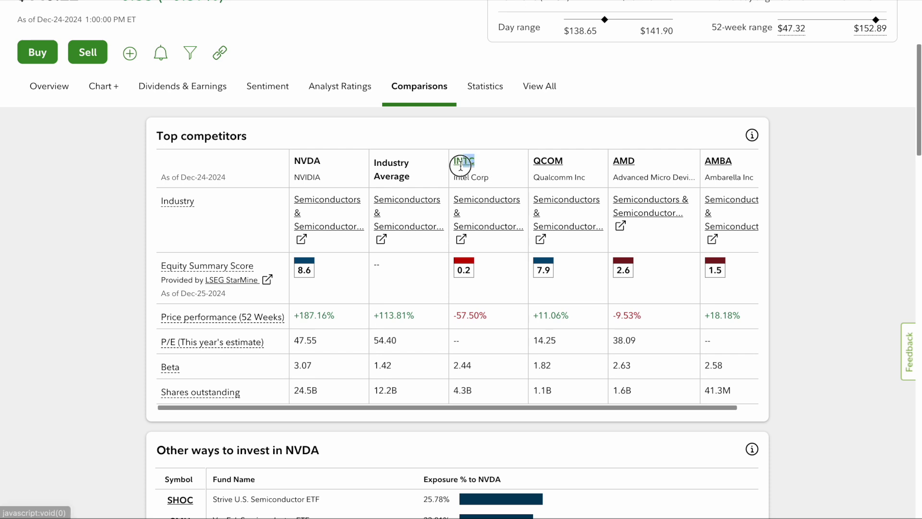
drag(573, 162, 508, 165)
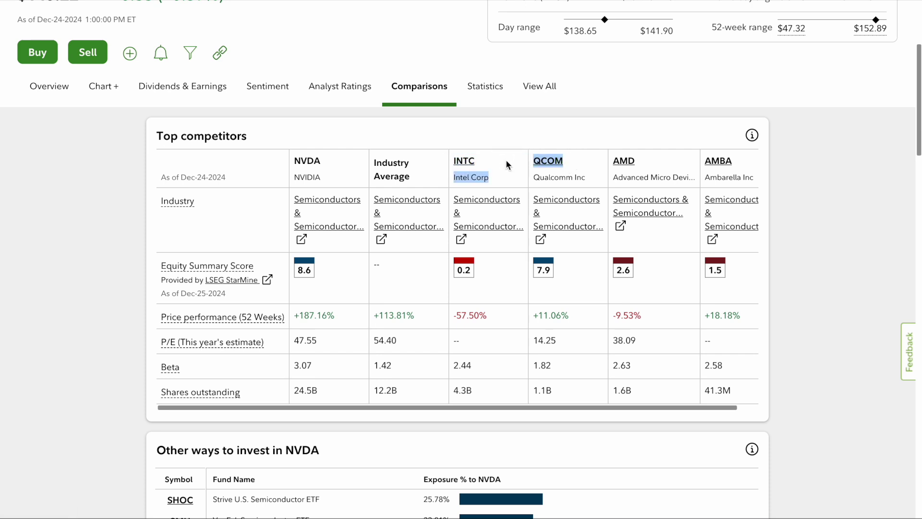
drag(622, 161, 604, 171)
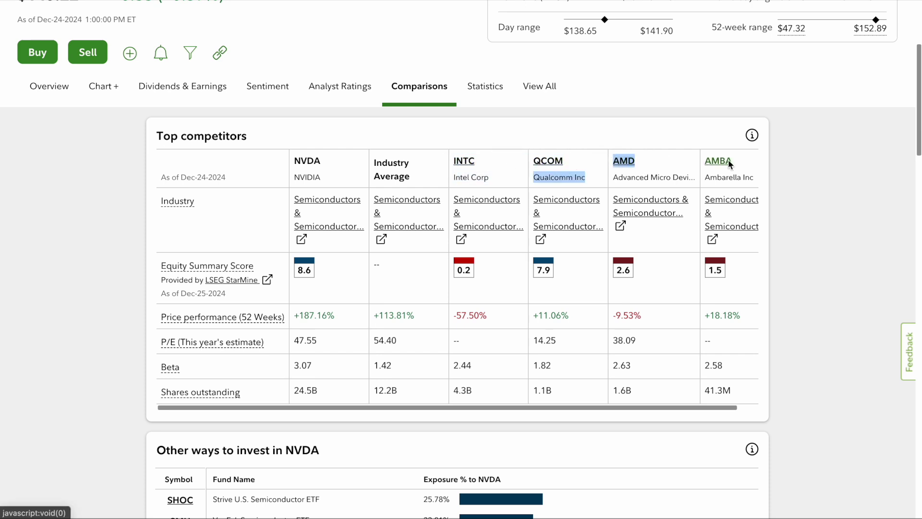
double_click(706, 159)
drag(707, 160, 654, 147)
click(483, 96)
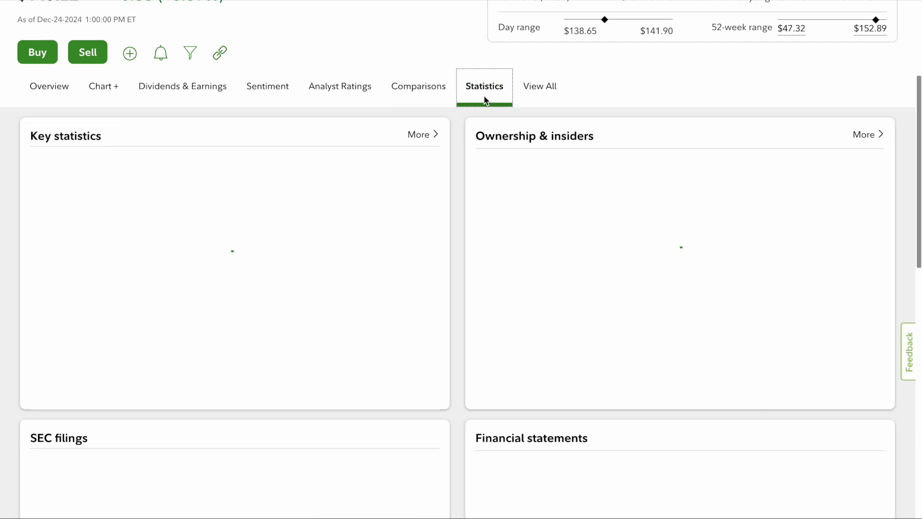
- Scroll through NVDA's Key statistics and highlight its P/E (TTM) value of 55.18
scroll(454, 421, down, 3)
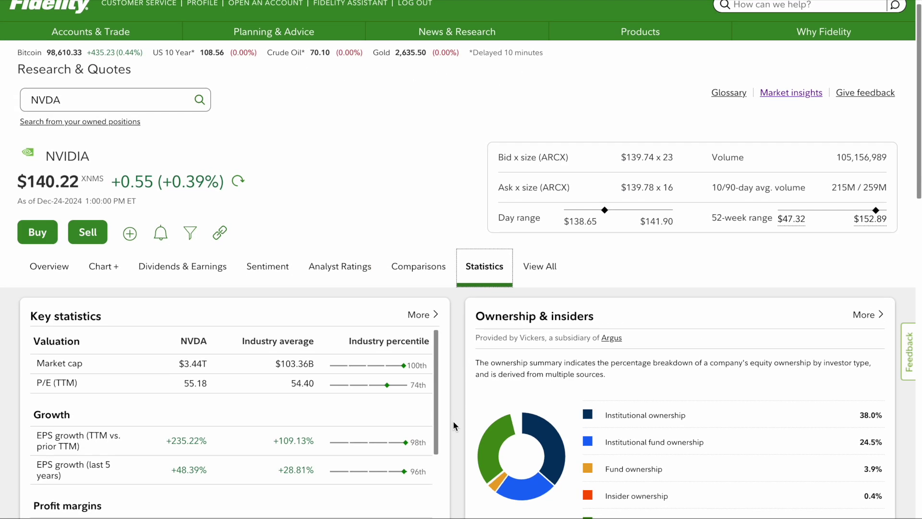
scroll(453, 421, down, 3)
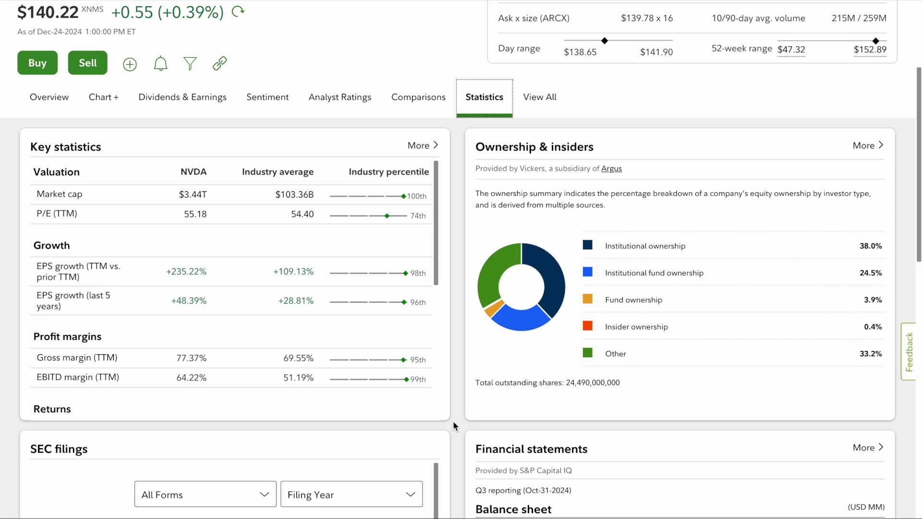
drag(37, 125, 135, 128)
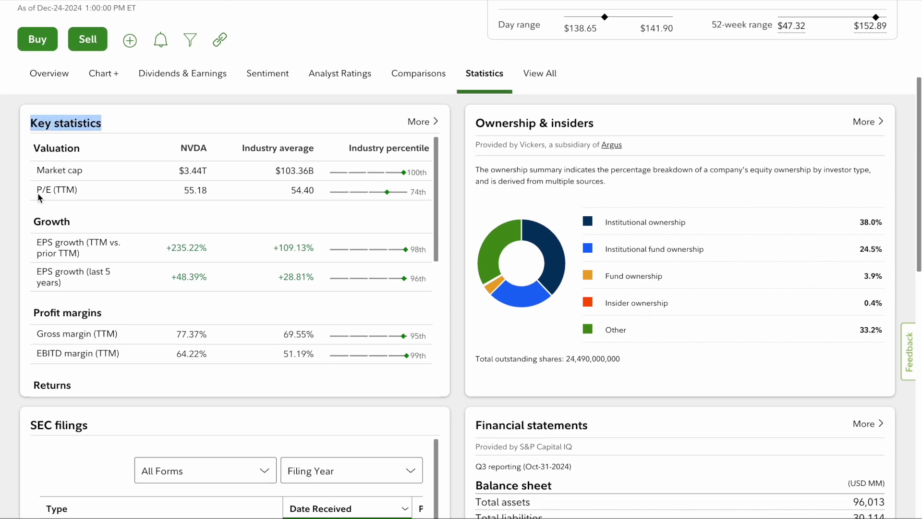
drag(38, 192, 85, 192)
drag(182, 192, 250, 193)
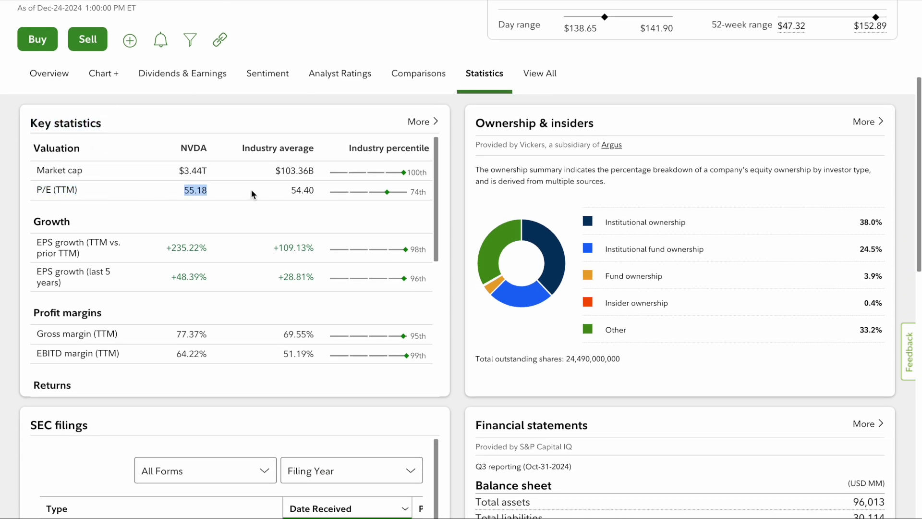
scroll(414, 267, up, 5)
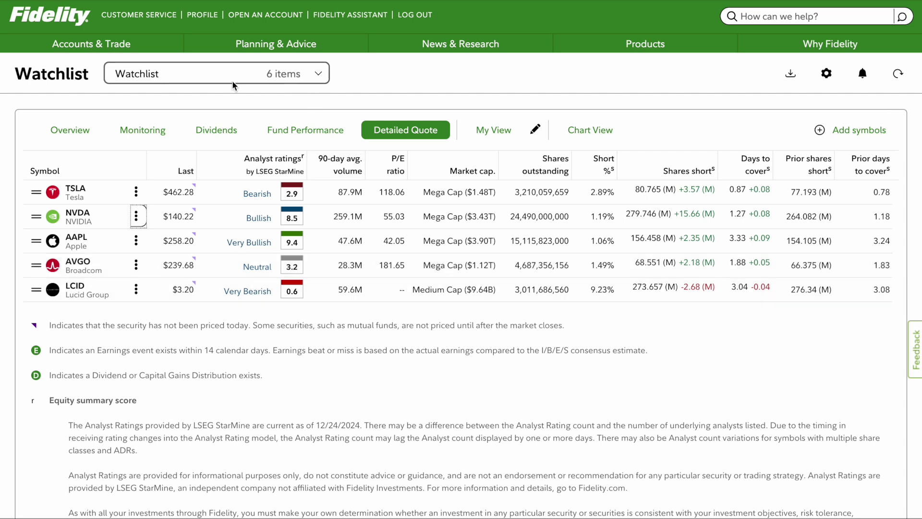
- Open Manage watchlists from the watchlist dropdown and begin creating a new watchlist
click(324, 78)
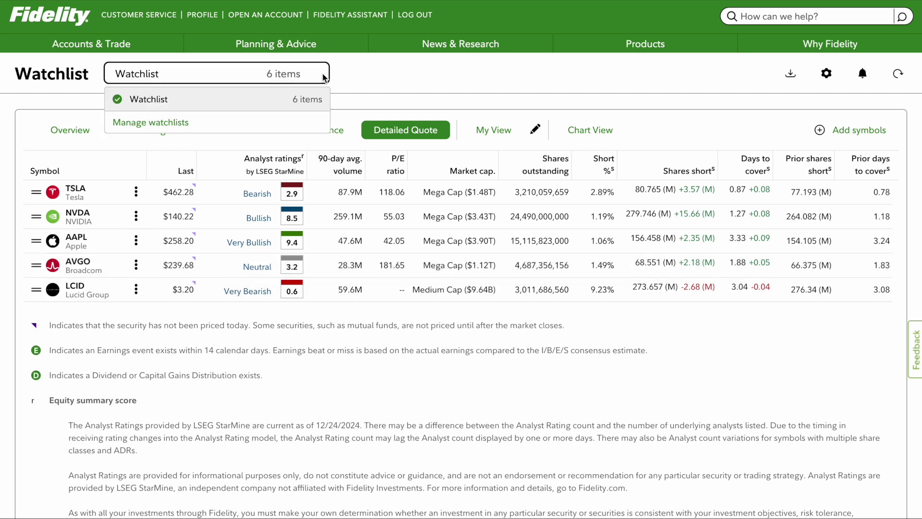
click(151, 122)
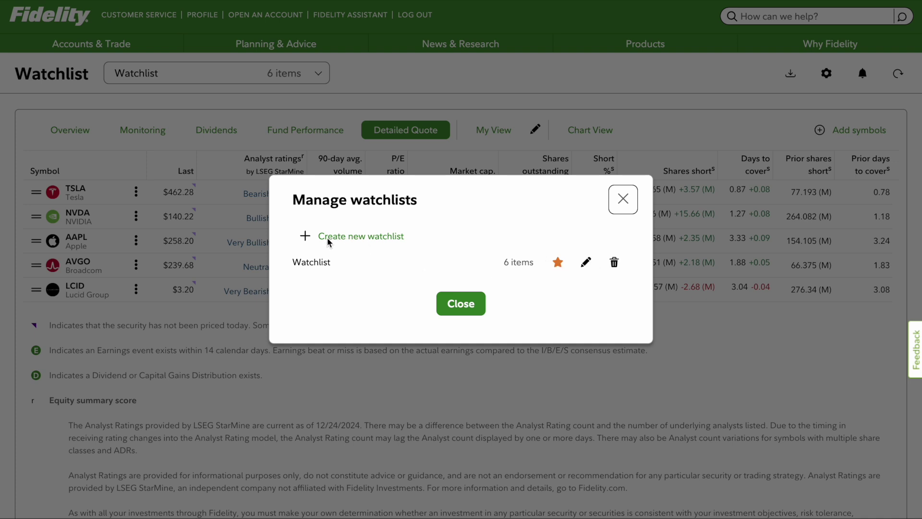
click(307, 237)
- Name the new watchlist 'watchlist penny stocks' and create it
click(317, 253)
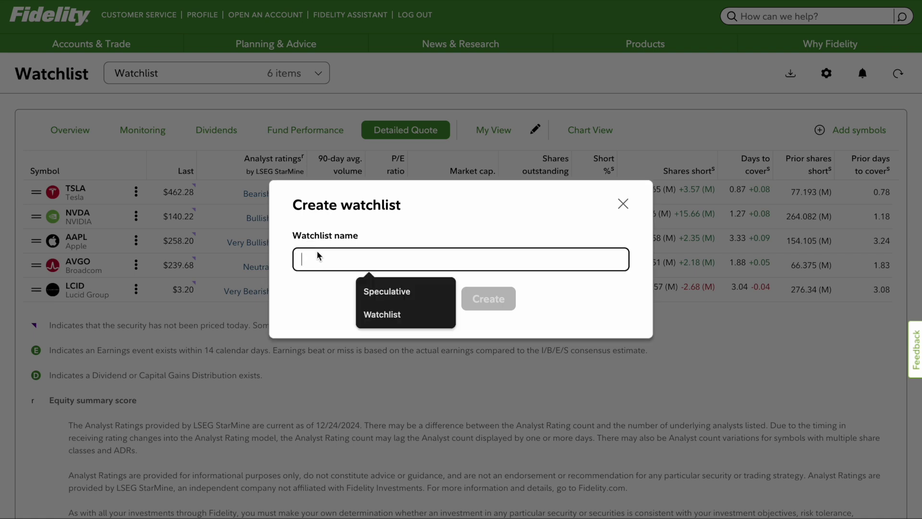
text(watchlist penny stocks)
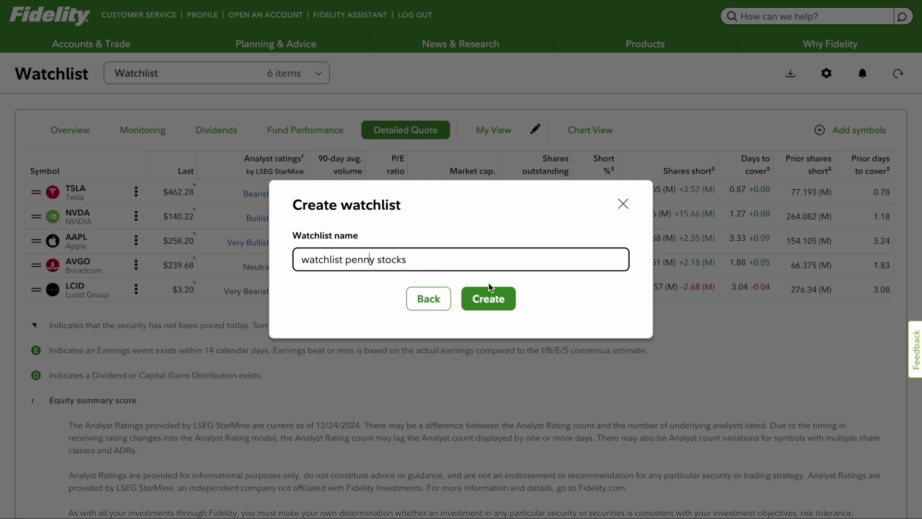
click(489, 297)
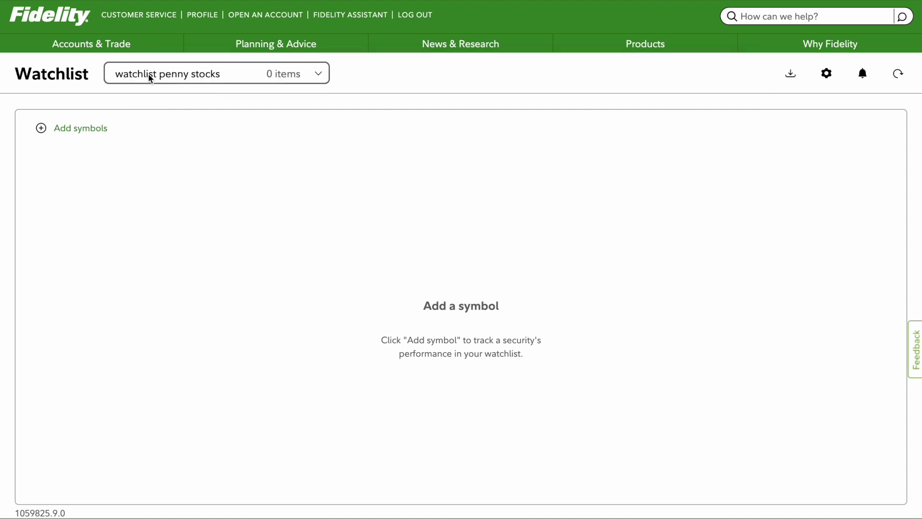
- Switch from the empty 'watchlist penny stocks' back to the six-item Watchlist
click(319, 77)
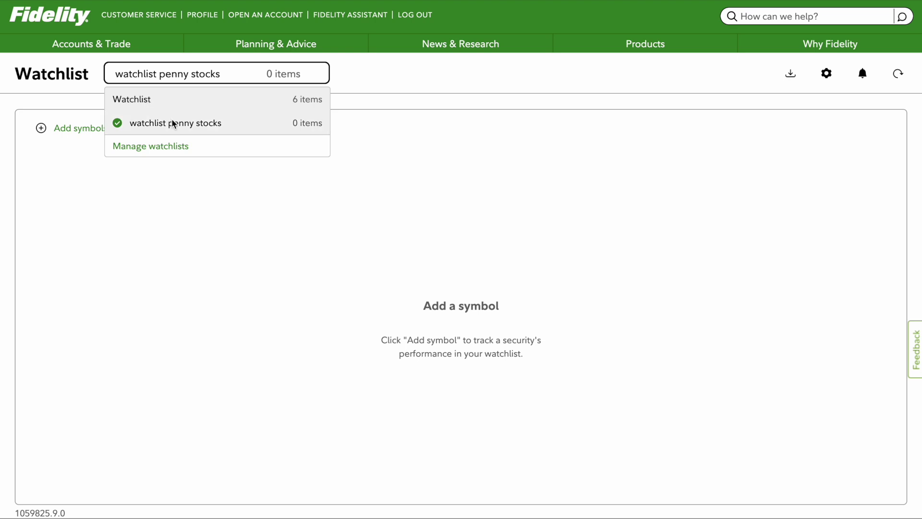
click(151, 102)
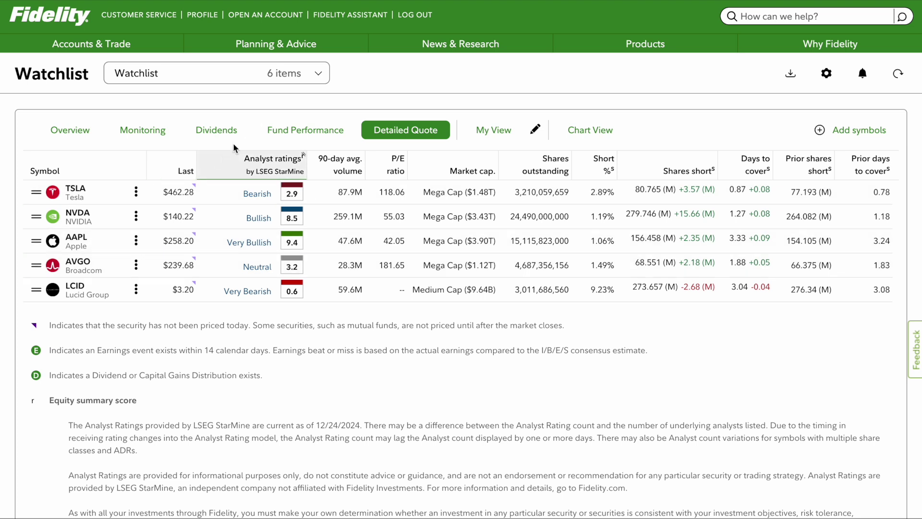
click(317, 77)
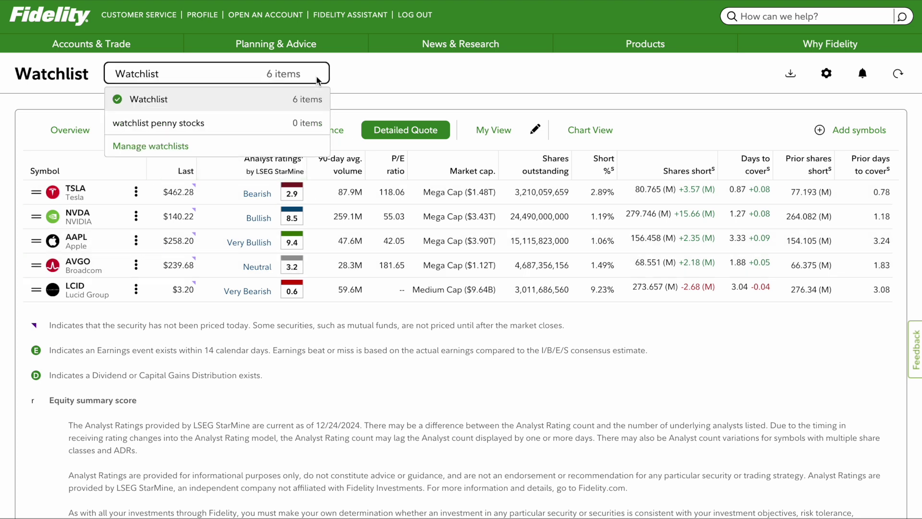
- Delete 'watchlist penny stocks' in Manage watchlists and confirm only Watchlist remains
click(181, 146)
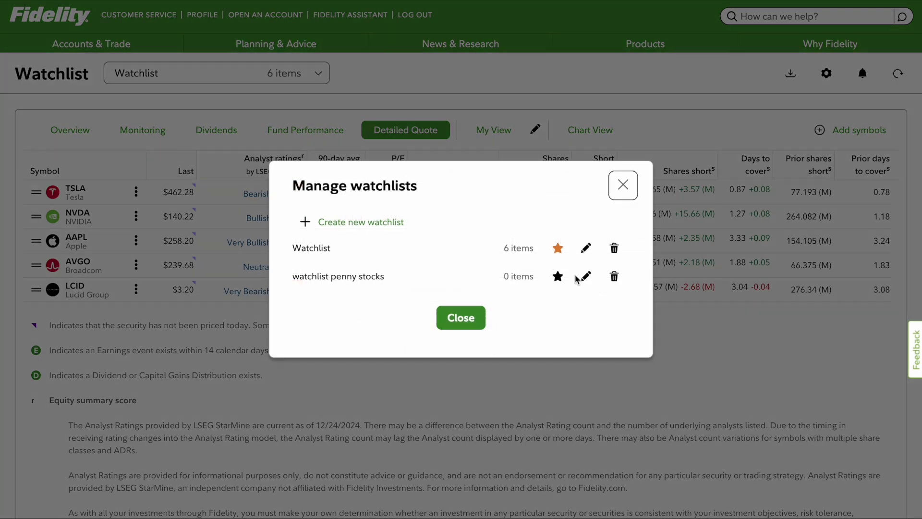
click(615, 277)
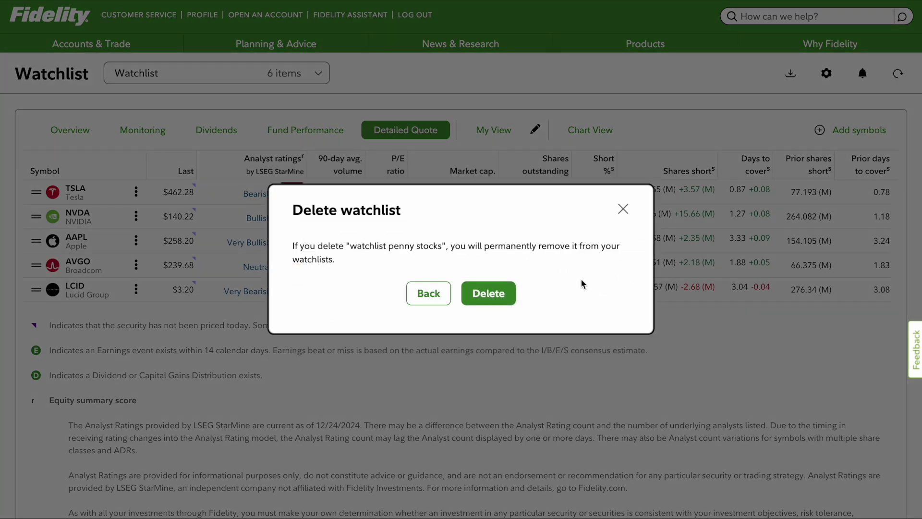
click(501, 297)
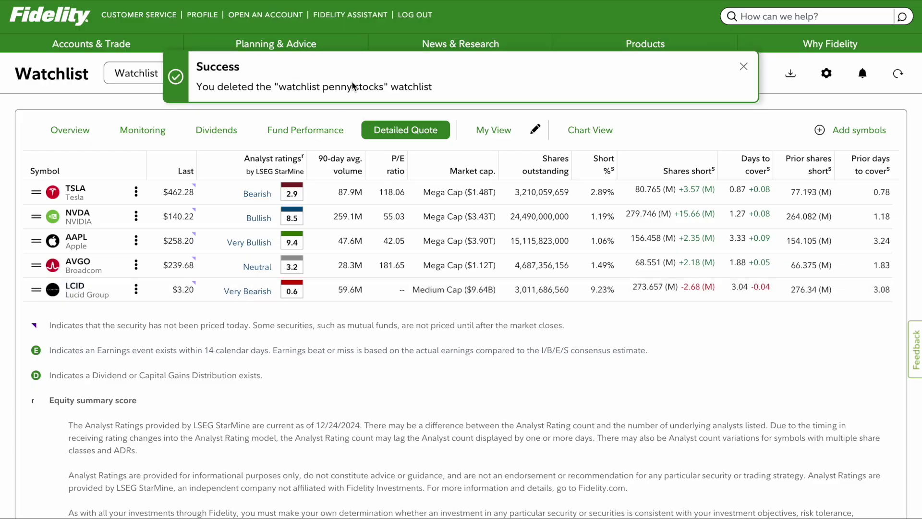
click(302, 72)
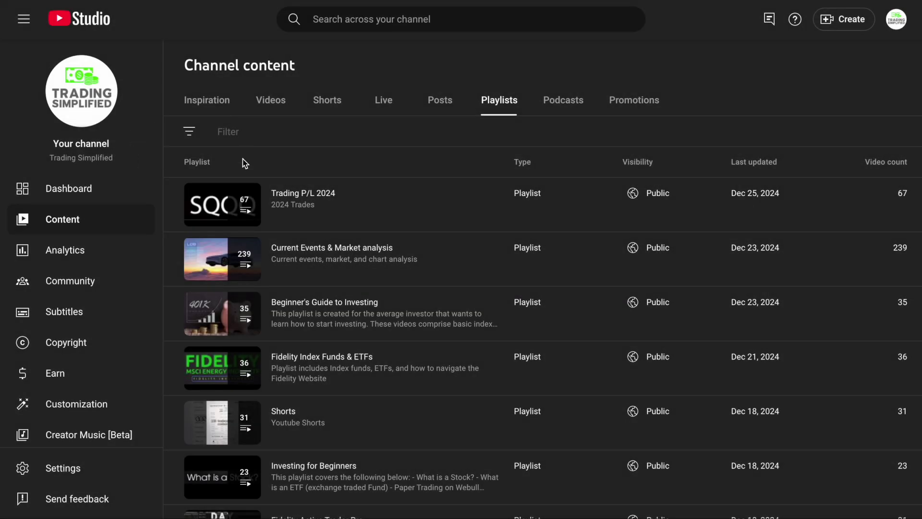
- Browse the Fidelity Index Funds & ETFs playlist's videos, then return to the Playlists list
scroll(288, 385, down, 3)
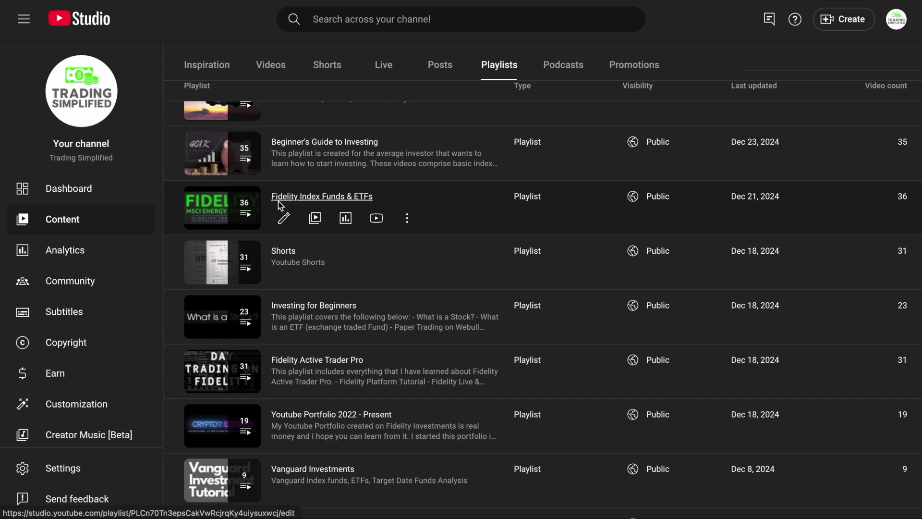
click(321, 196)
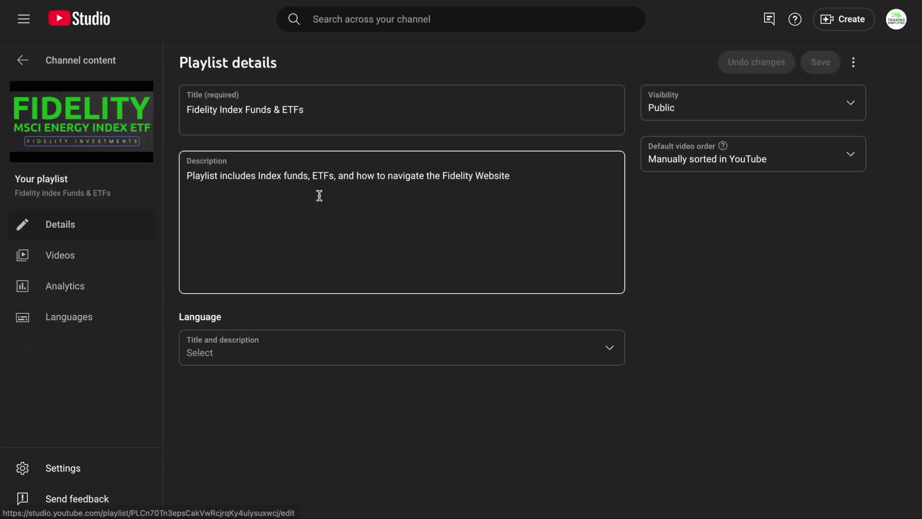
click(83, 254)
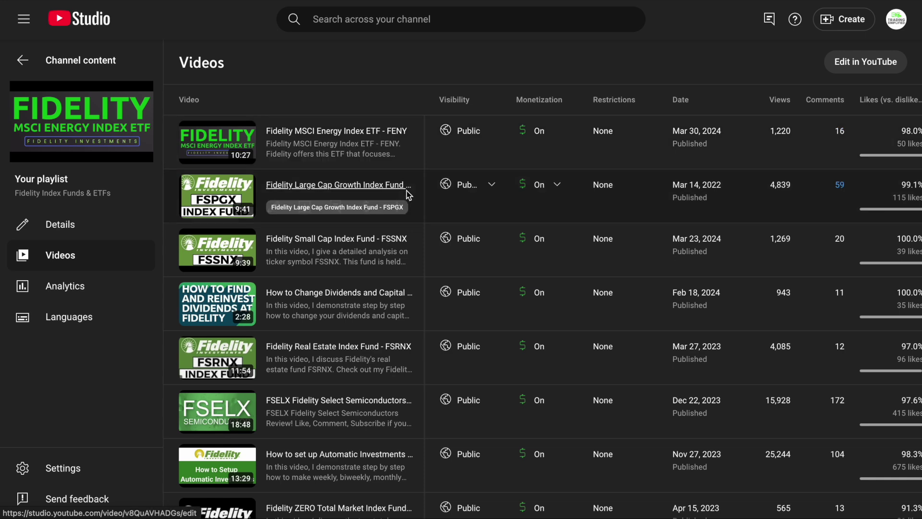
scroll(406, 190, down, 2)
scroll(433, 298, down, 4)
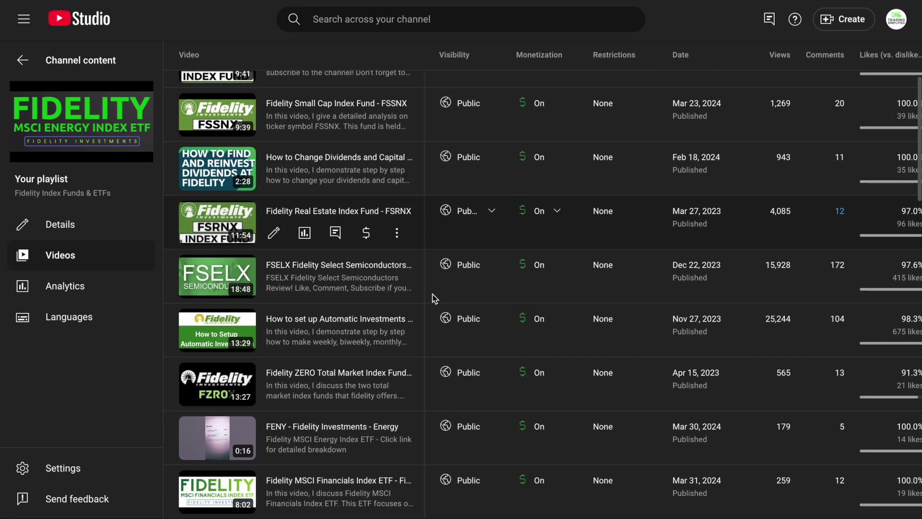
scroll(435, 298, down, 1)
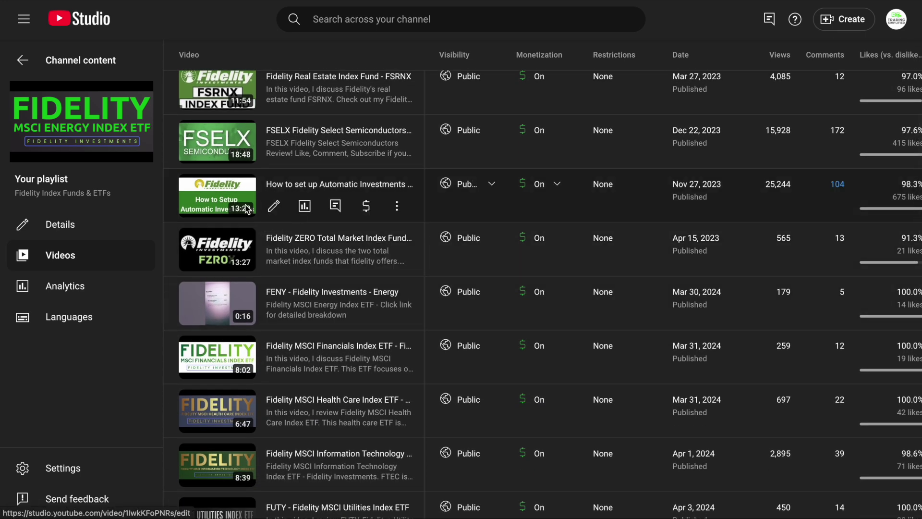
scroll(414, 231, down, 3)
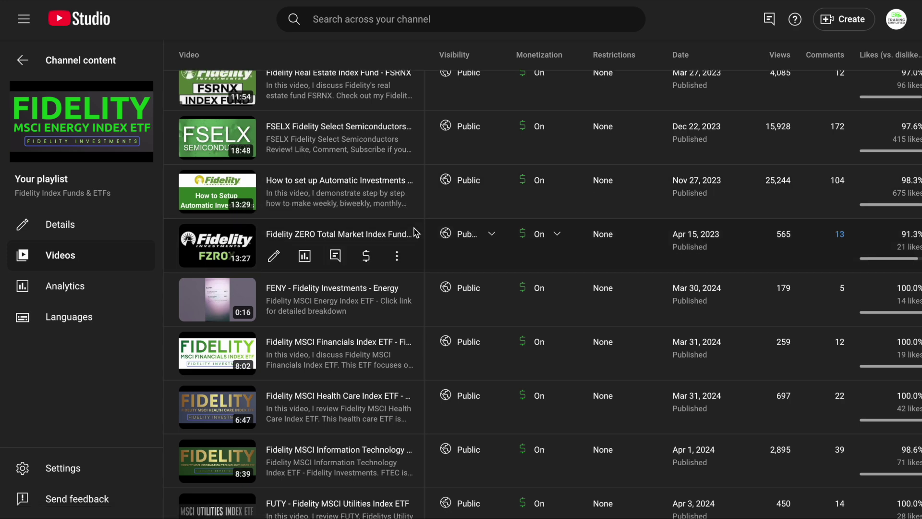
scroll(416, 233, down, 10)
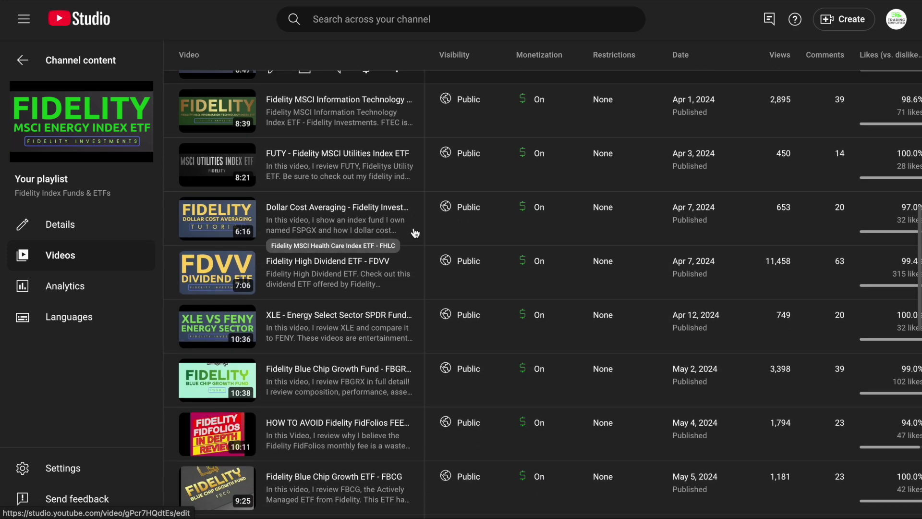
click(29, 62)
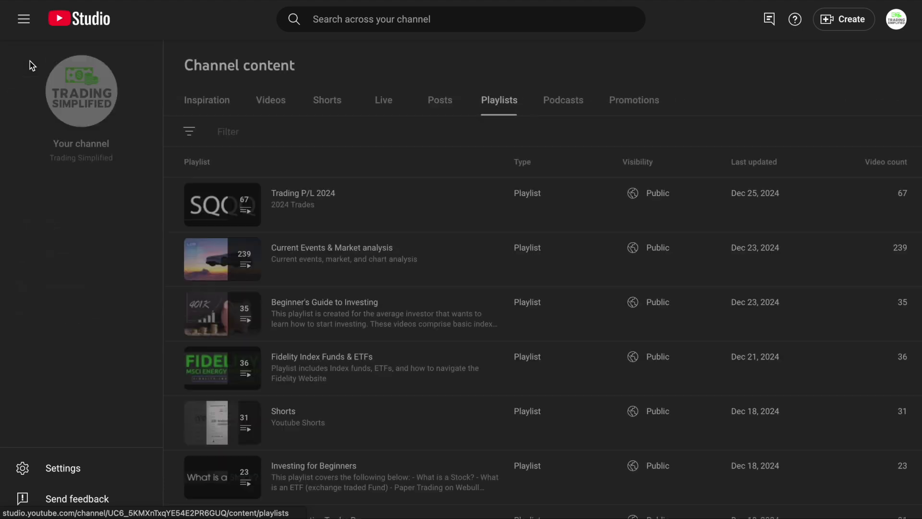
- Scroll through the channel's Playlists table to locate Fidelity Active Trader Pro
scroll(410, 159, down, 2)
mouse_move(409, 144)
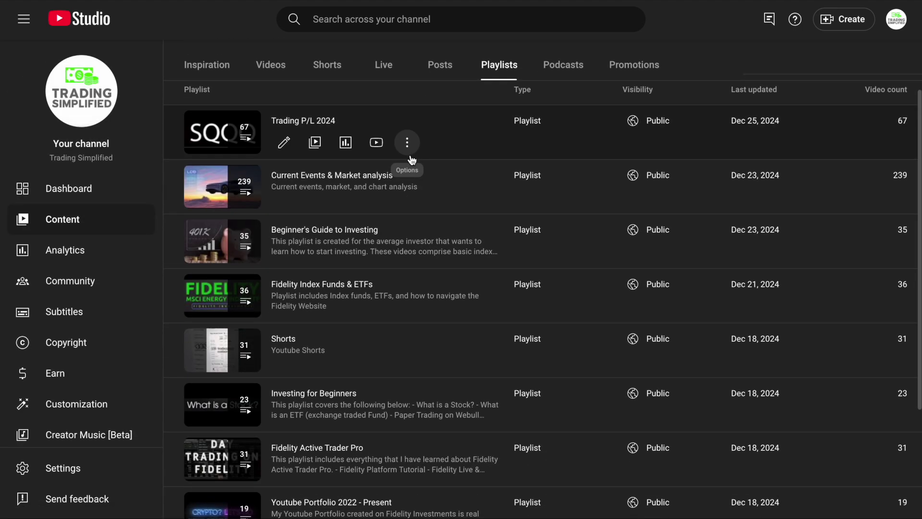
mouse_move(355, 173)
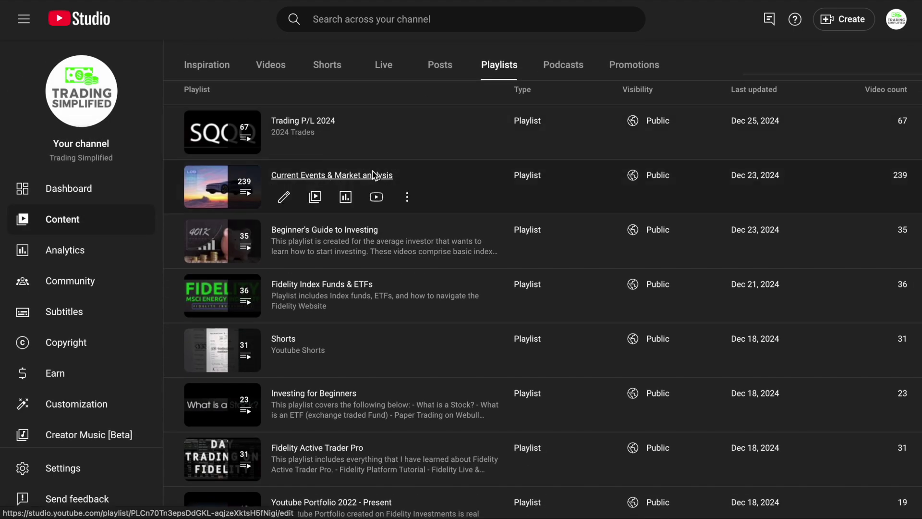
scroll(387, 227, down, 2)
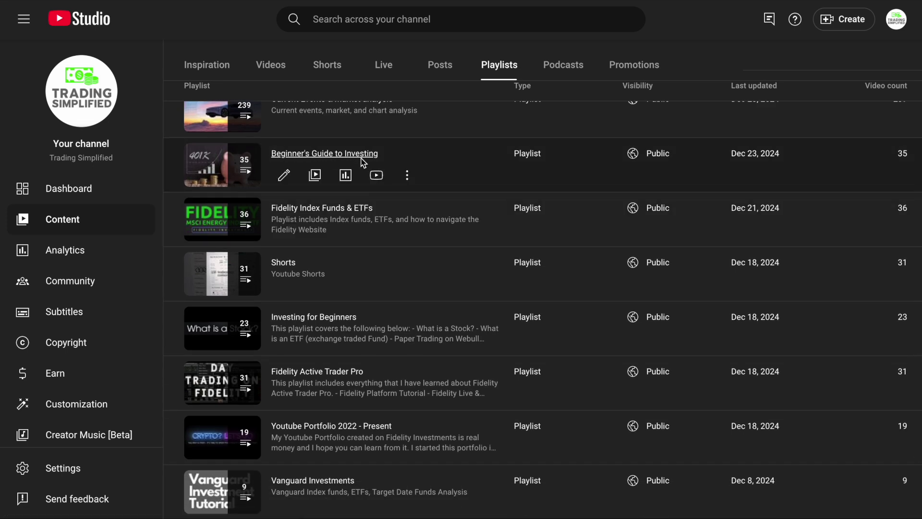
scroll(362, 162, down, 3)
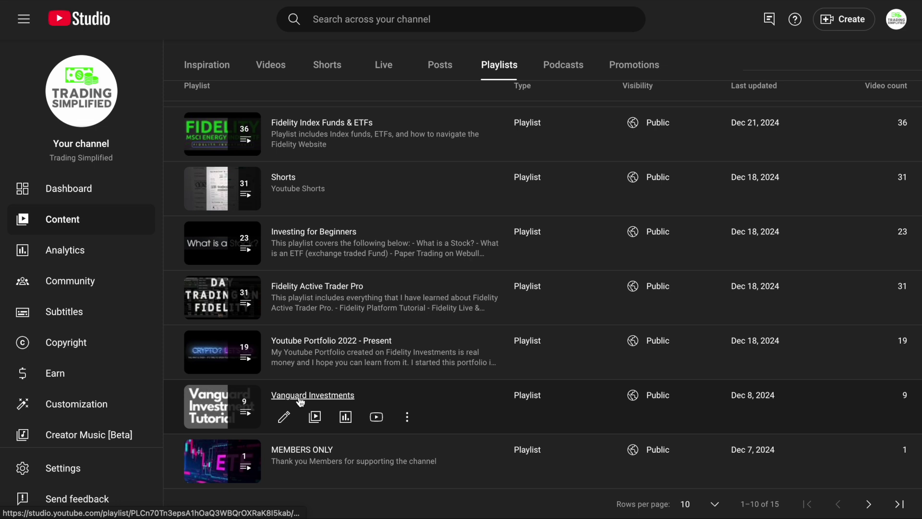
scroll(363, 386, up, 1)
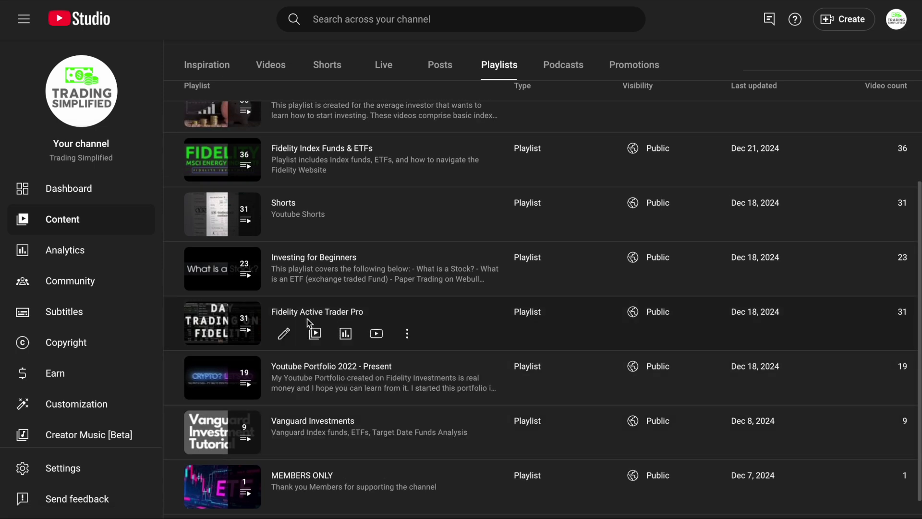
scroll(432, 323, up, 4)
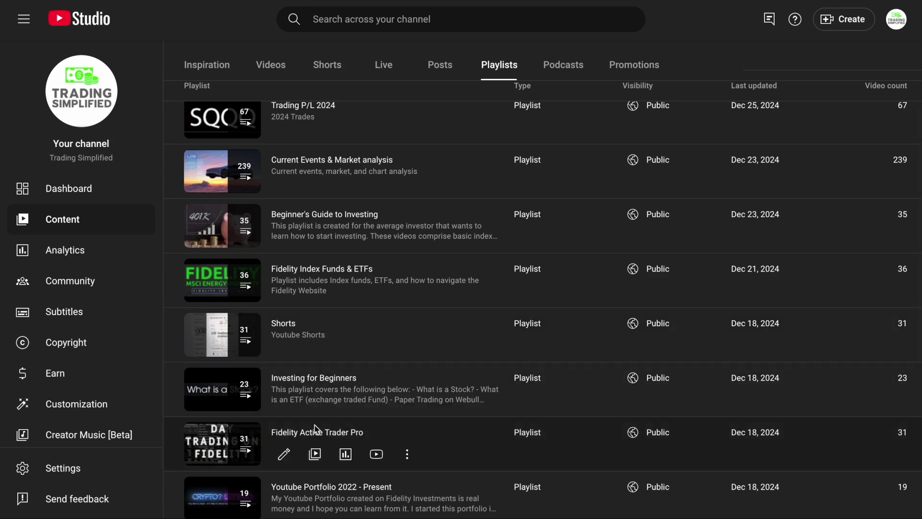
- Open the Fidelity Active Trader Pro playlist's Videos page and scroll through its list
click(310, 432)
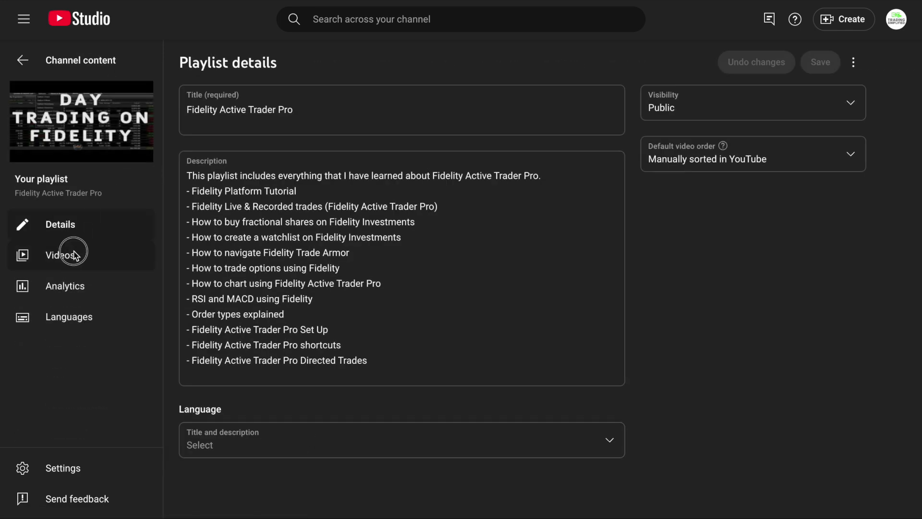
click(74, 255)
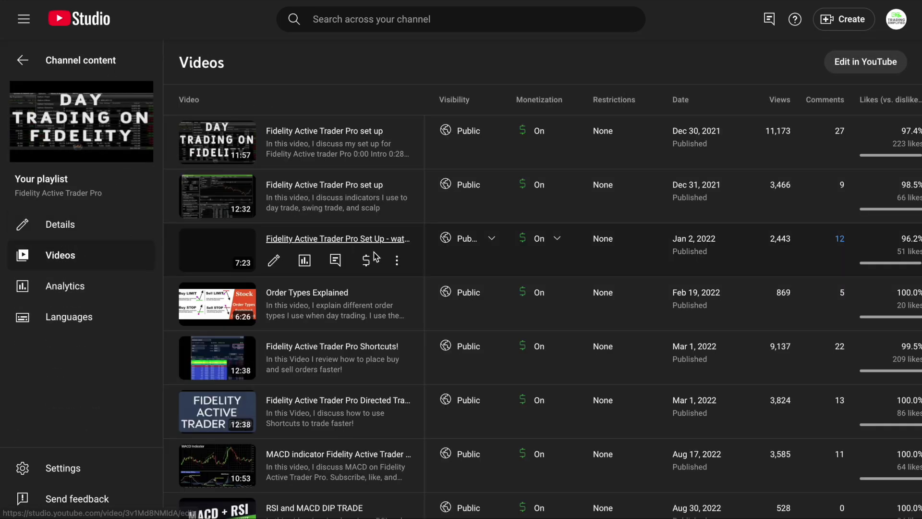
scroll(432, 373, down, 2)
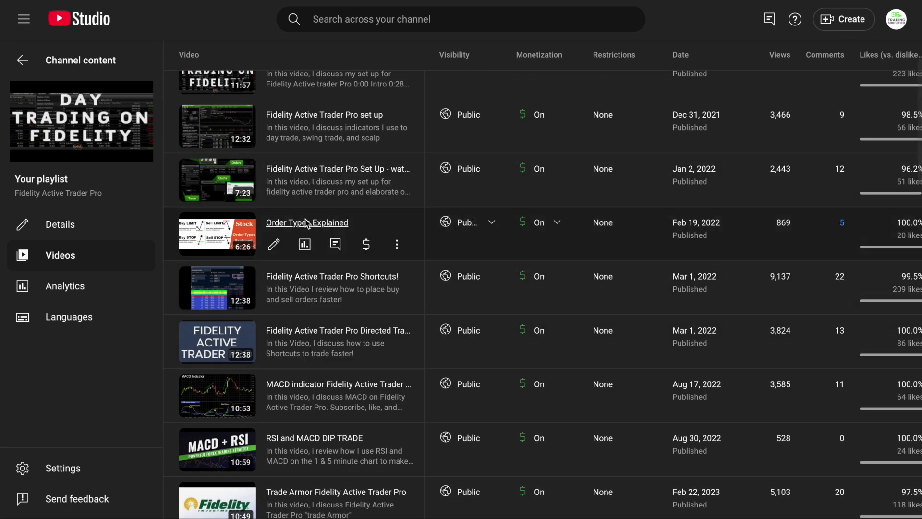
scroll(413, 243, down, 4)
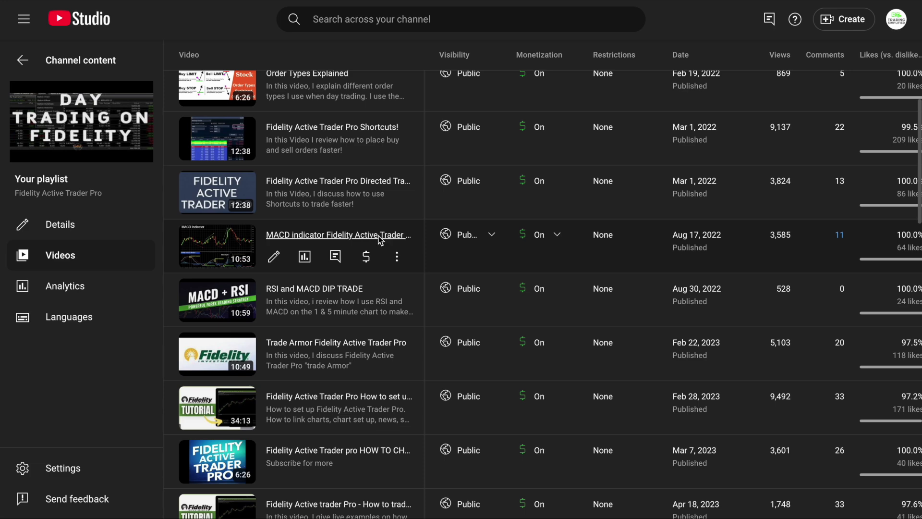
scroll(352, 238, down, 3)
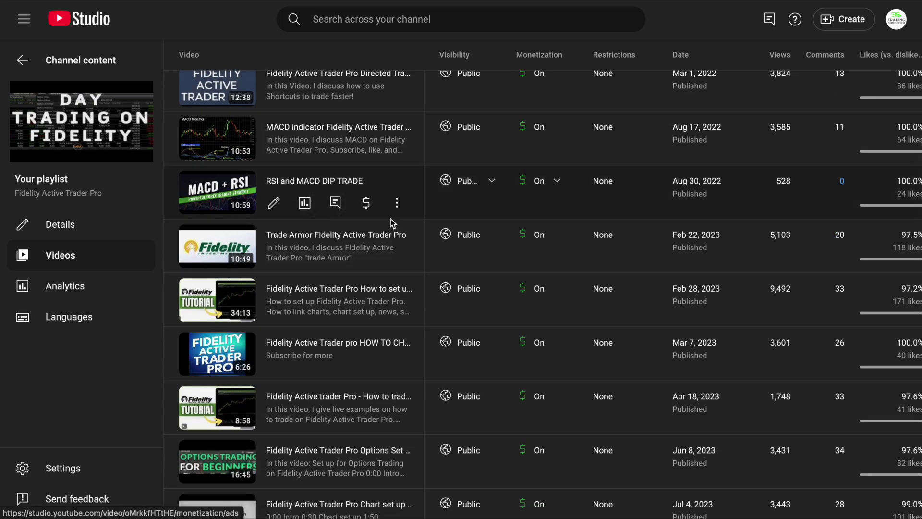
scroll(393, 222, down, 2)
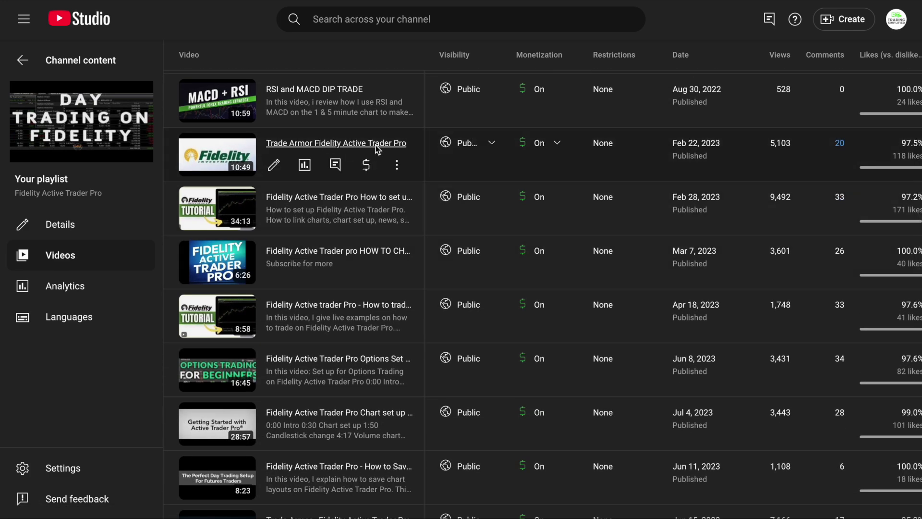
scroll(406, 298, down, 2)
scroll(405, 299, down, 5)
scroll(406, 294, down, 6)
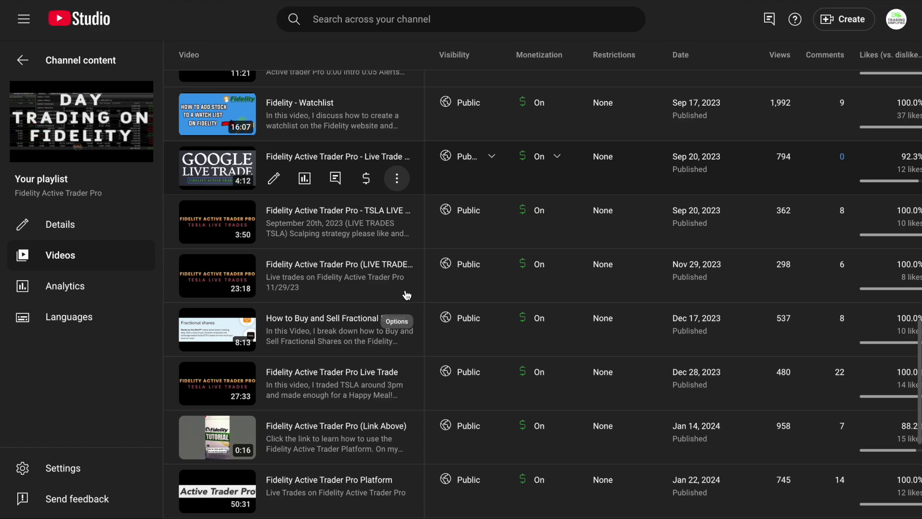